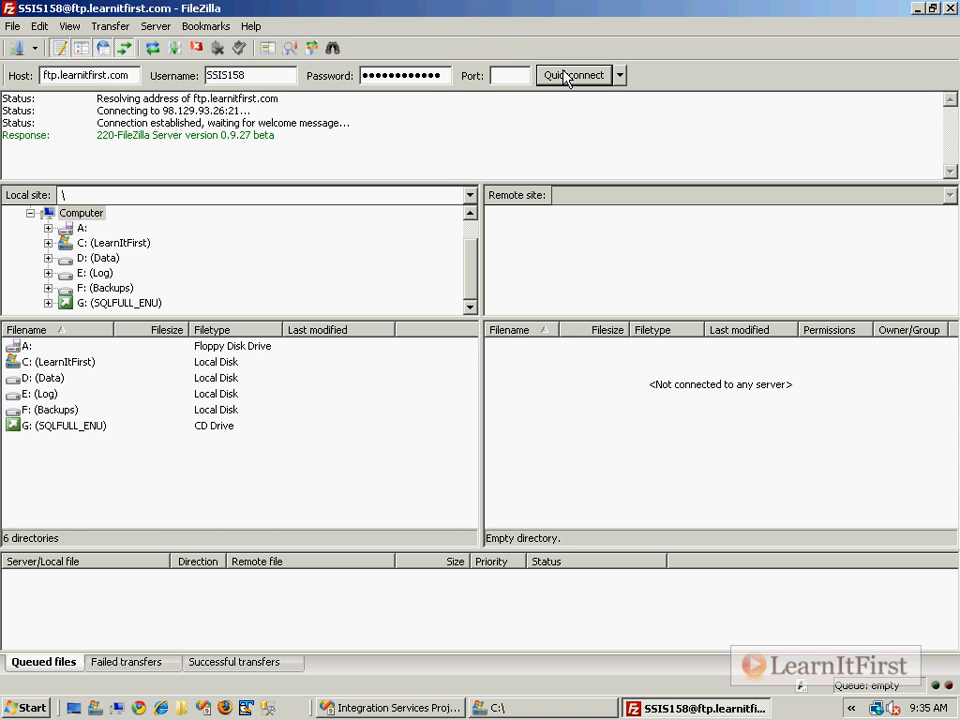
Browse the Chapter6 folder on the FTP server with a widened Filename column, and close FileZilla
left_click_drag(481, 383, 347, 386)
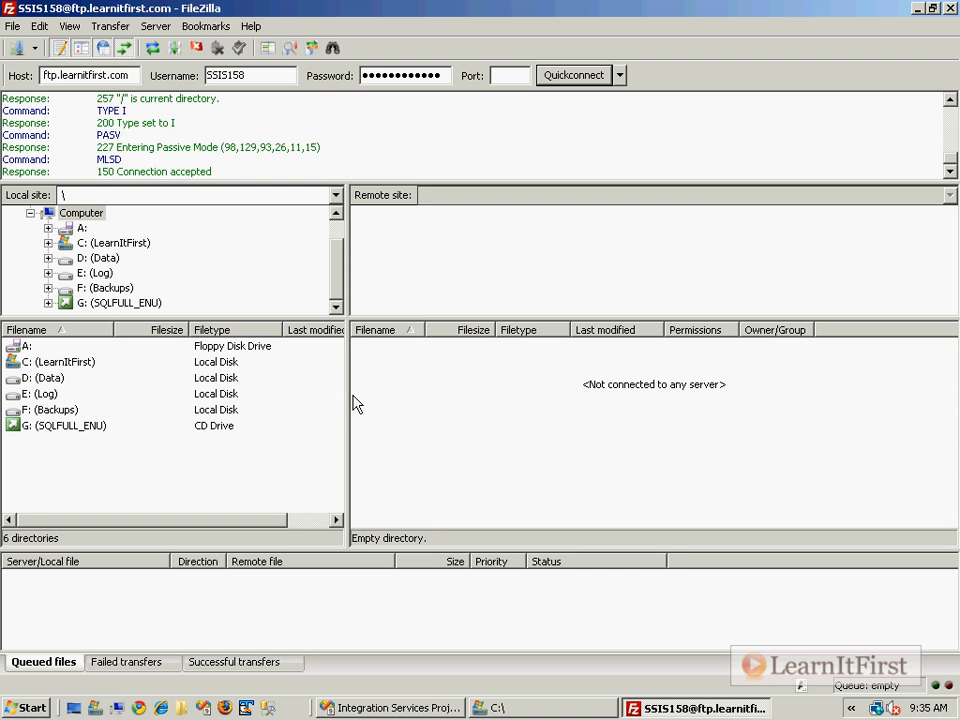
double_click(408, 398)
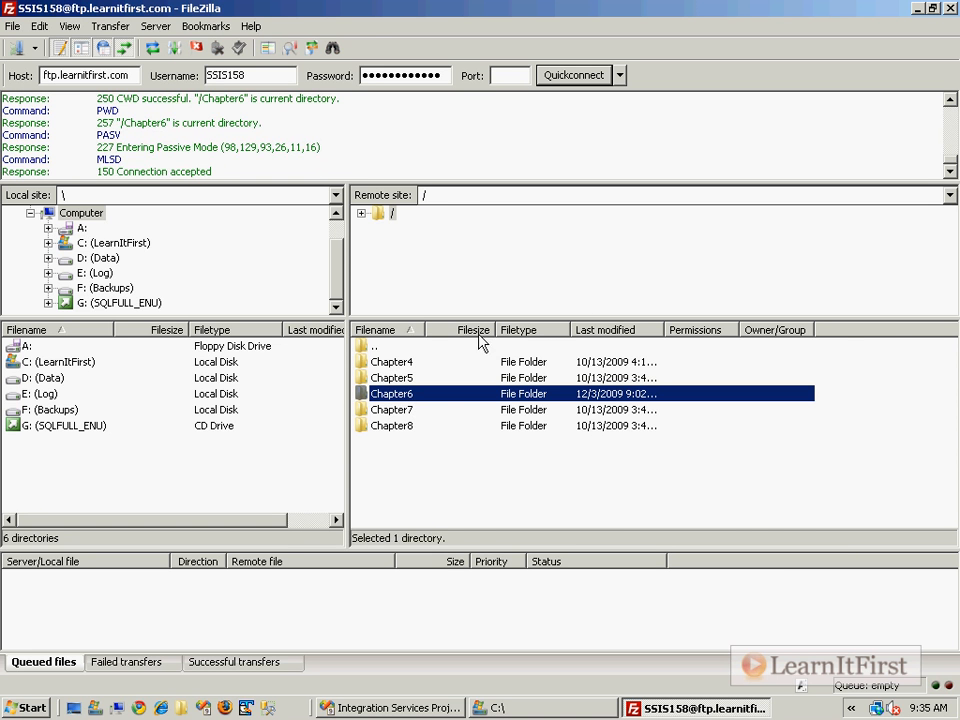
left_click_drag(427, 329, 607, 329)
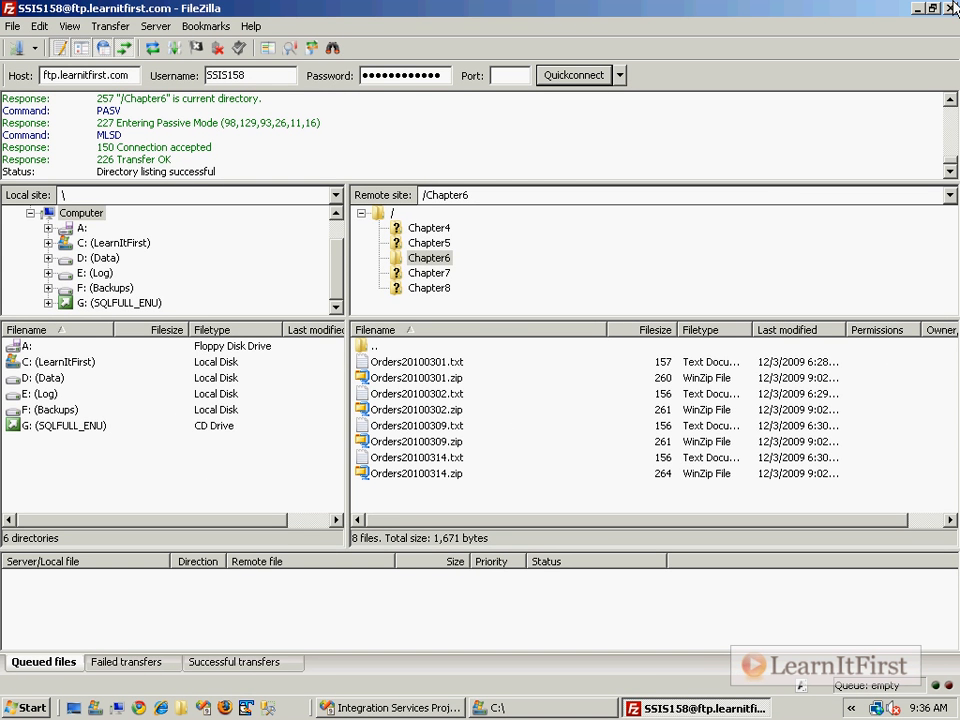
left_click(950, 8)
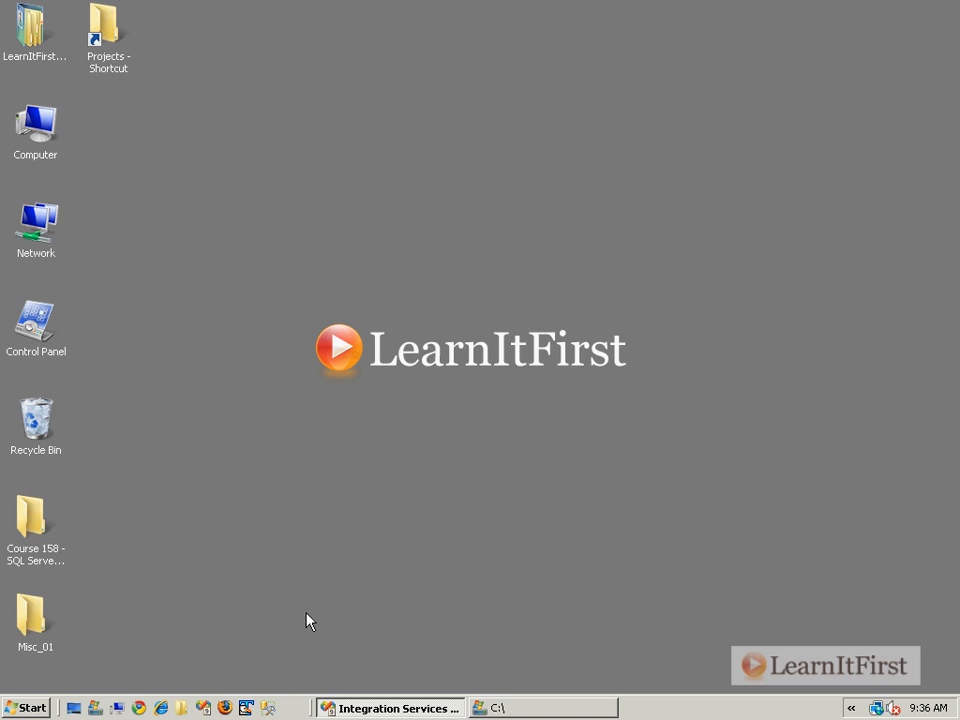
Switch to Visual Studio, close the Variables window, widen the design area and save all packages
left_click(381, 707)
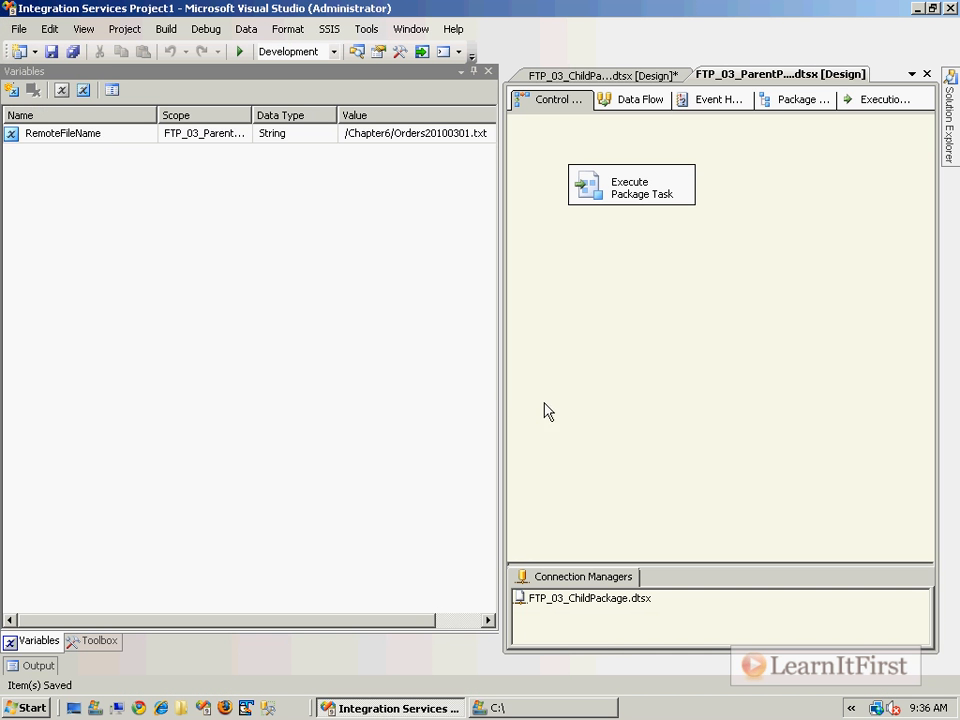
left_click(489, 72)
left_click_drag(496, 90, 180, 120)
left_click(376, 73)
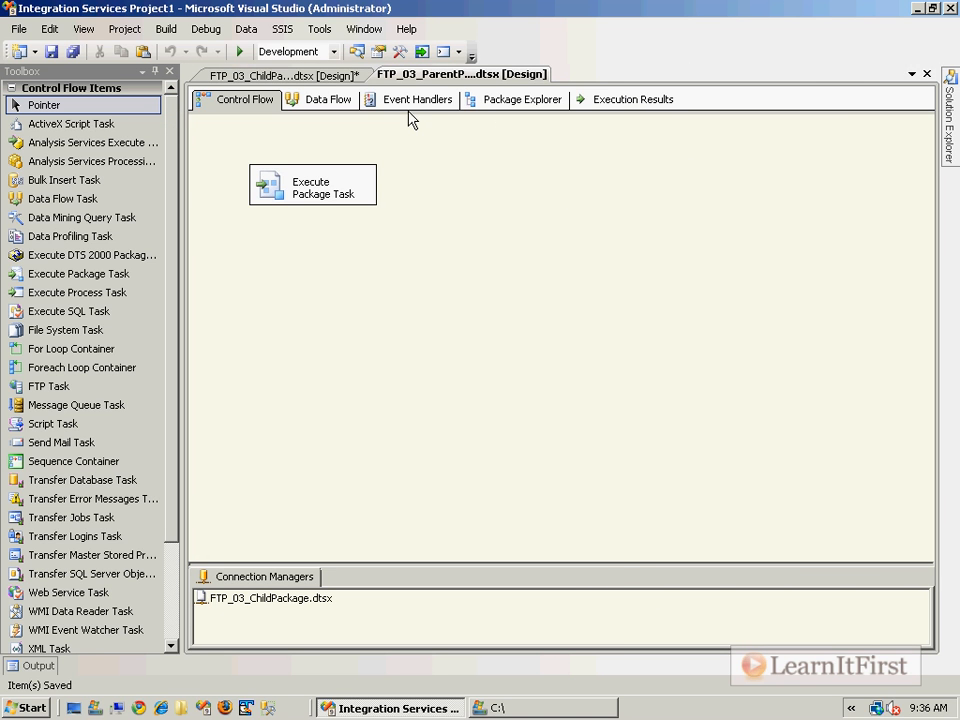
key("ctrl+shift+s")
Display the variables of the parent package FTP_03_ParentPackage.dtsx
left_click(951, 137)
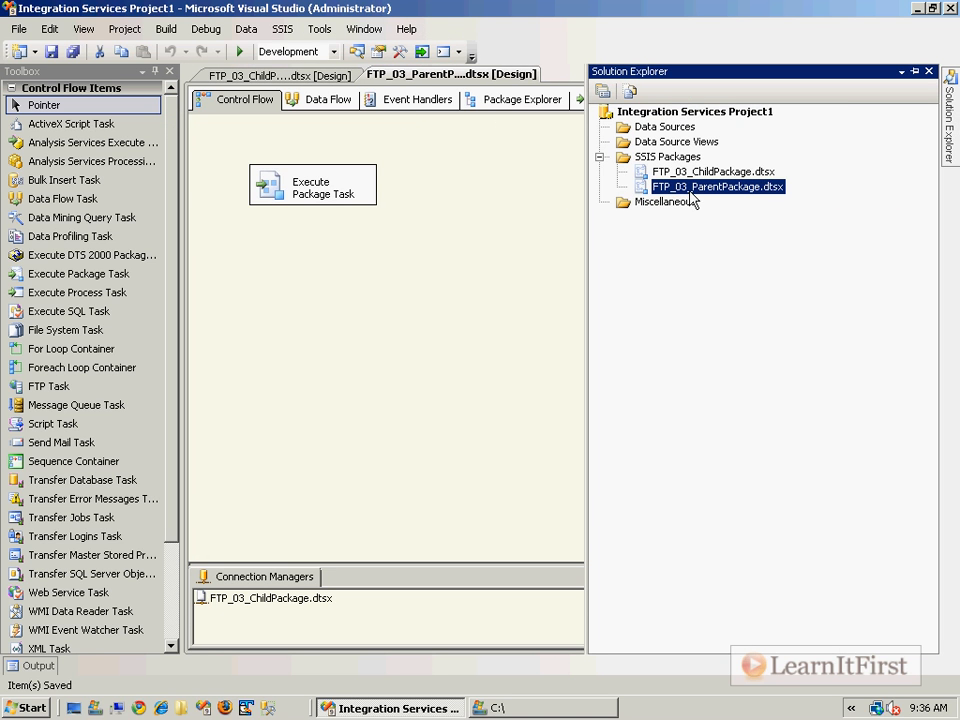
right_click(465, 205)
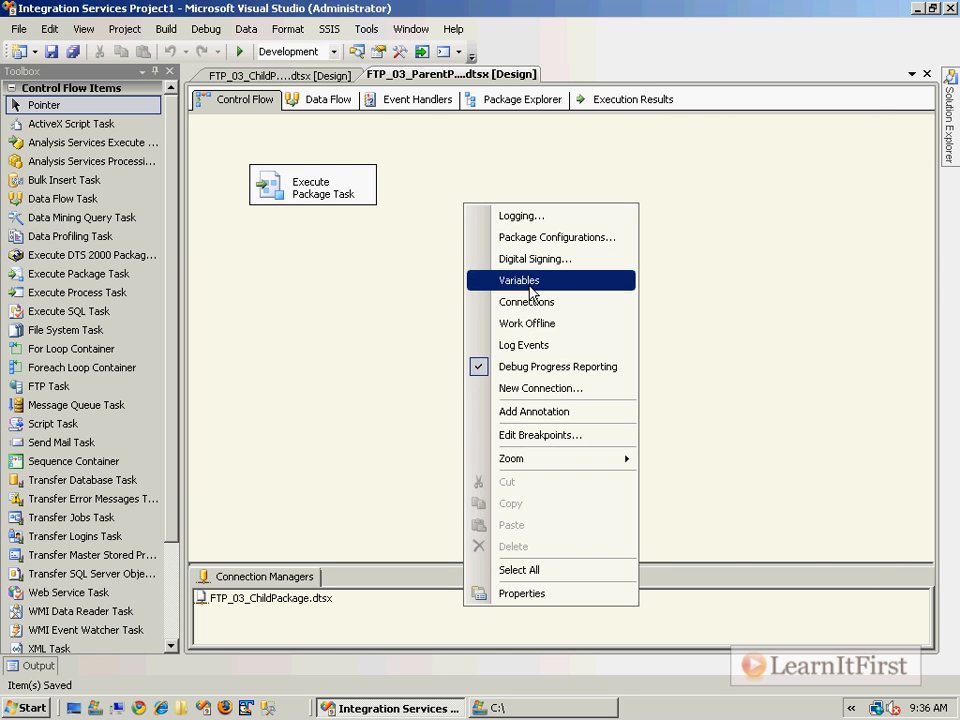
left_click(525, 283)
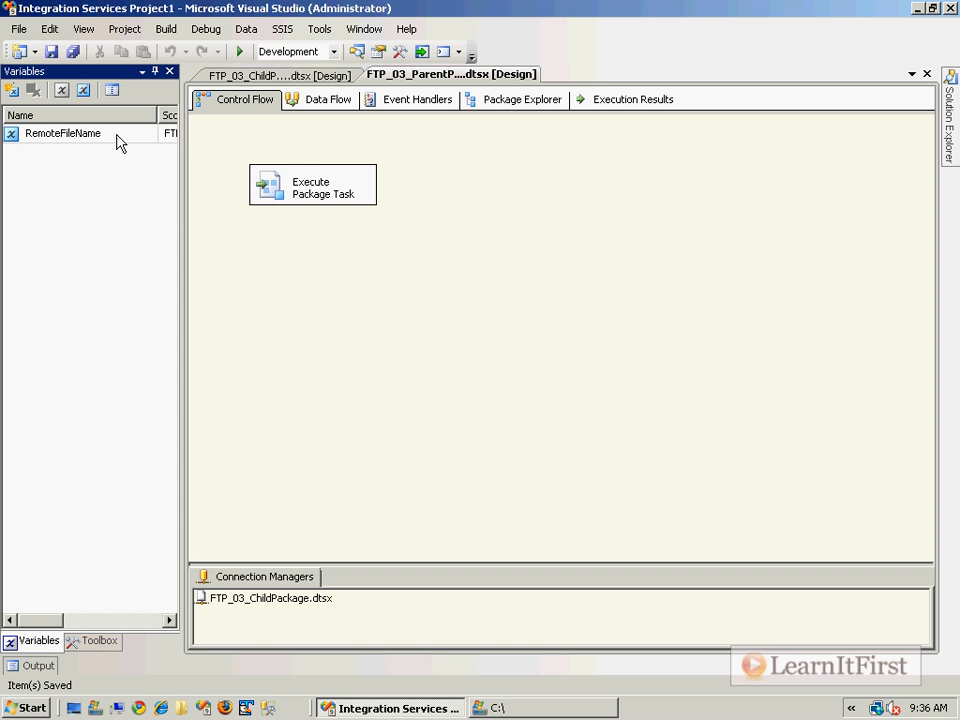
Review the child package's configuration string, target object and target property in its package configurations, and save the package
left_click(266, 75)
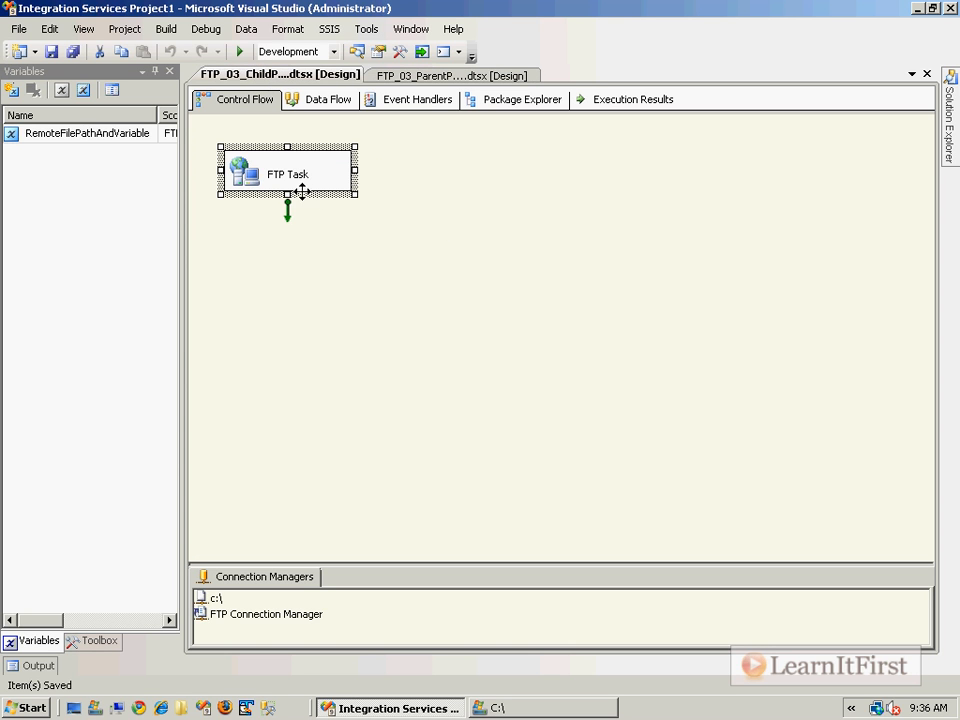
left_click(330, 29)
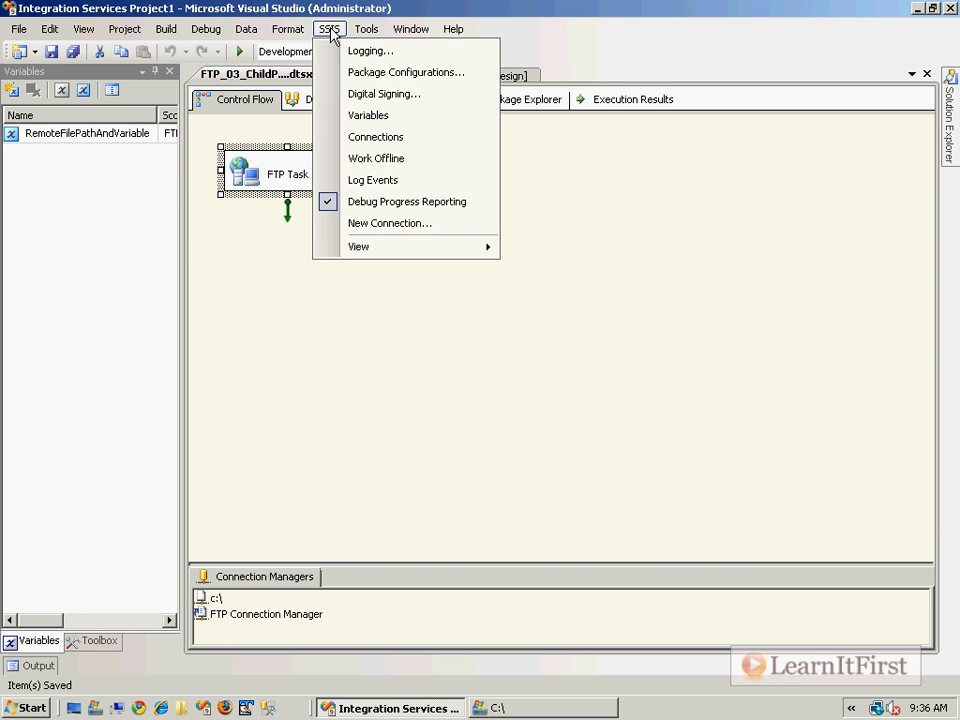
left_click(366, 76)
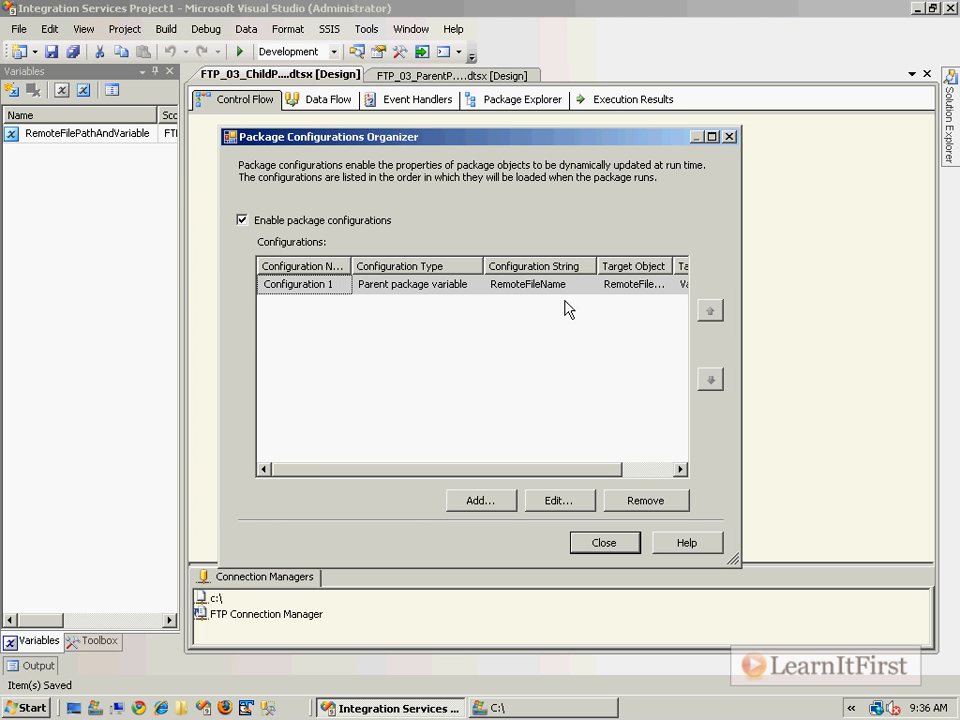
left_click_drag(578, 470, 675, 472)
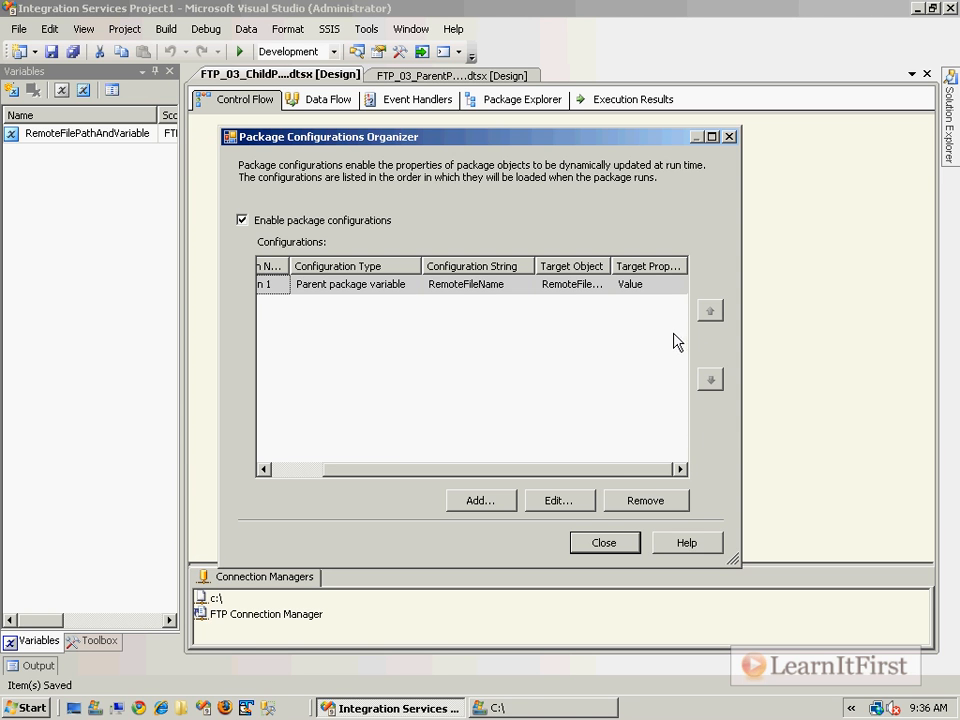
left_click(604, 543)
left_click(518, 356)
key("ctrl+s")
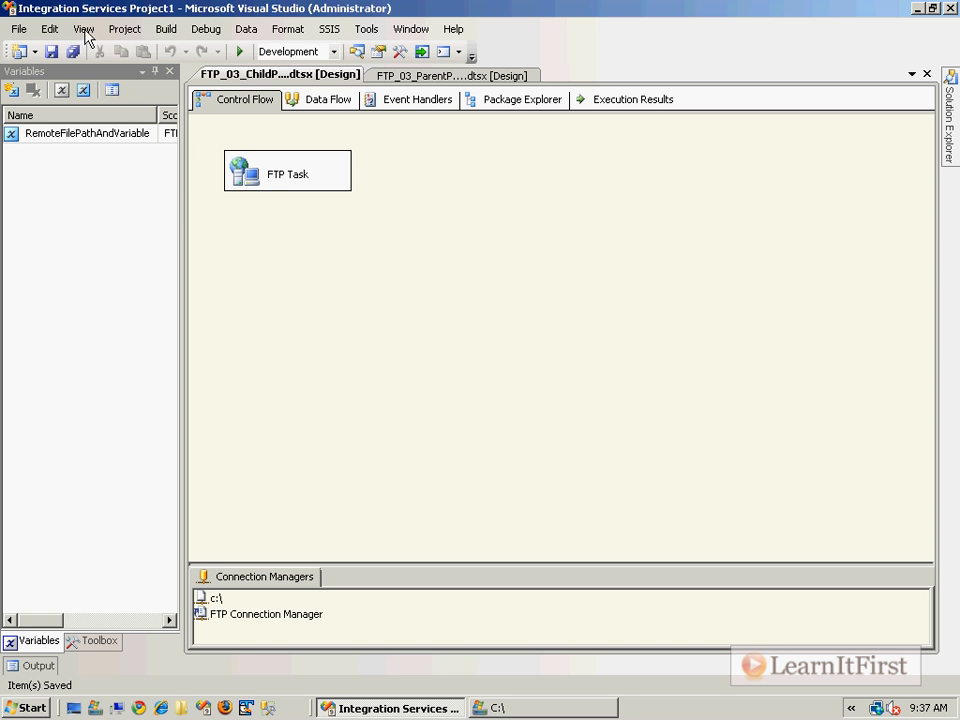
In the parent package, set the RemoteFileName variable's value to /Chapter6/Orders20100301.zip
left_click(452, 76)
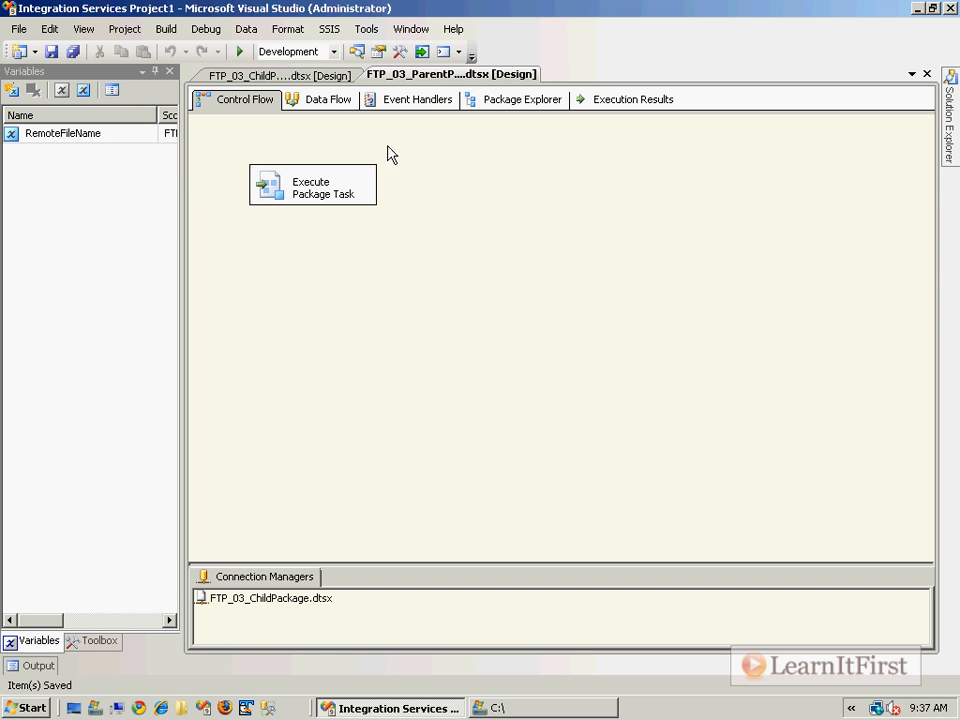
left_click(103, 134)
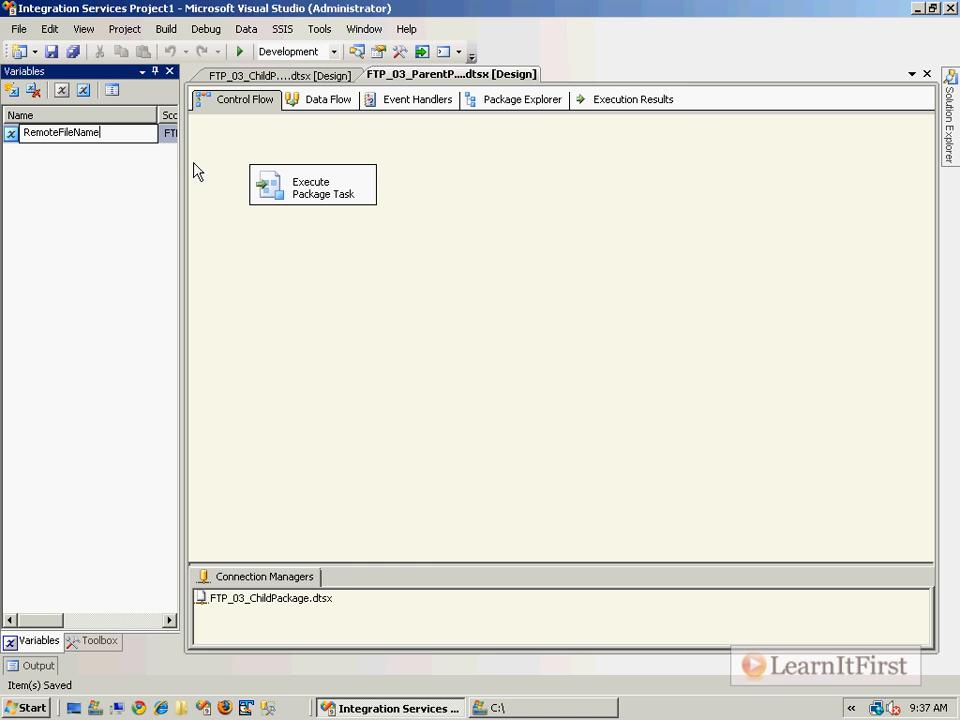
left_click_drag(182, 170, 508, 170)
left_click(484, 133)
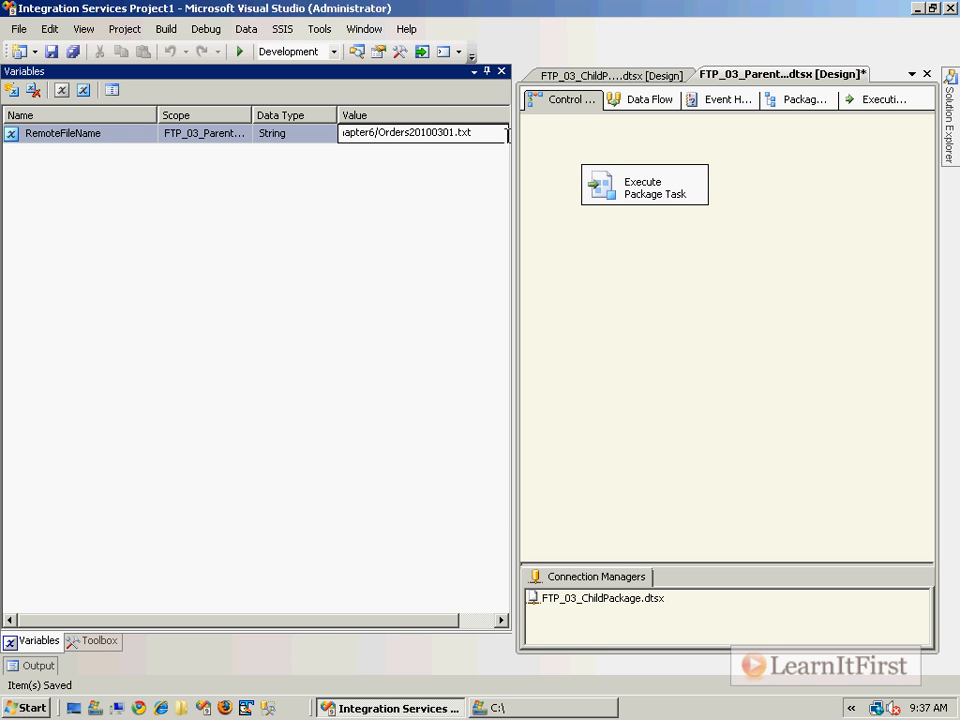
type("zip")
key("Return")
key("ctrl+1")
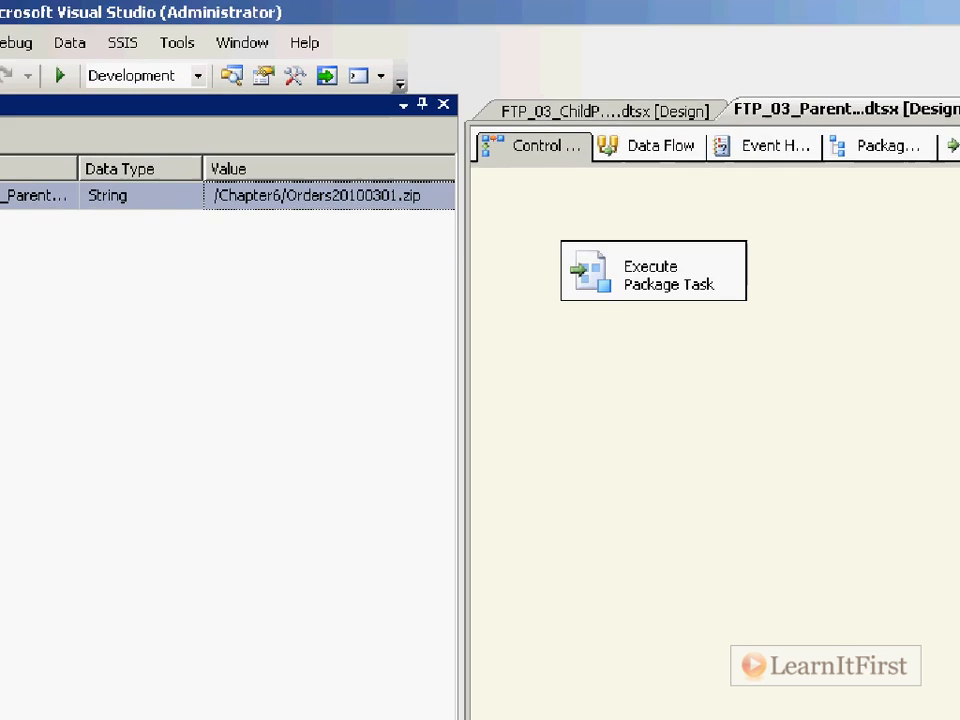
left_click(480, 360)
left_click_drag(497, 276, 516, 274)
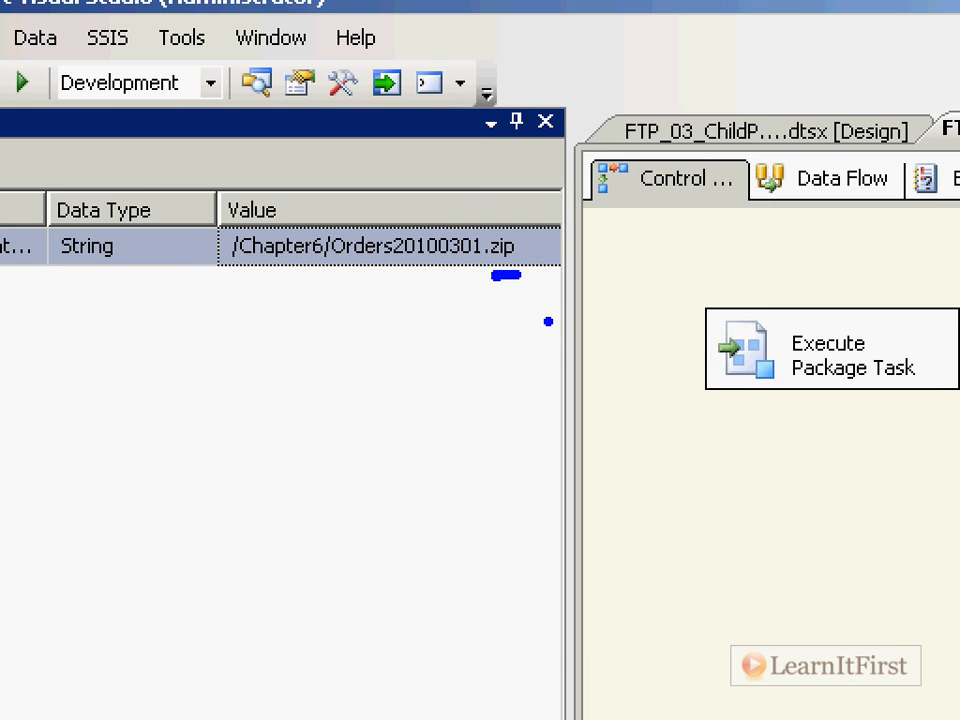
key("Escape")
Delete Orders20100301.txt and Orders20100301.zip from the root of the C: drive
left_click(510, 707)
left_click_drag(364, 429, 204, 386)
right_click(273, 380)
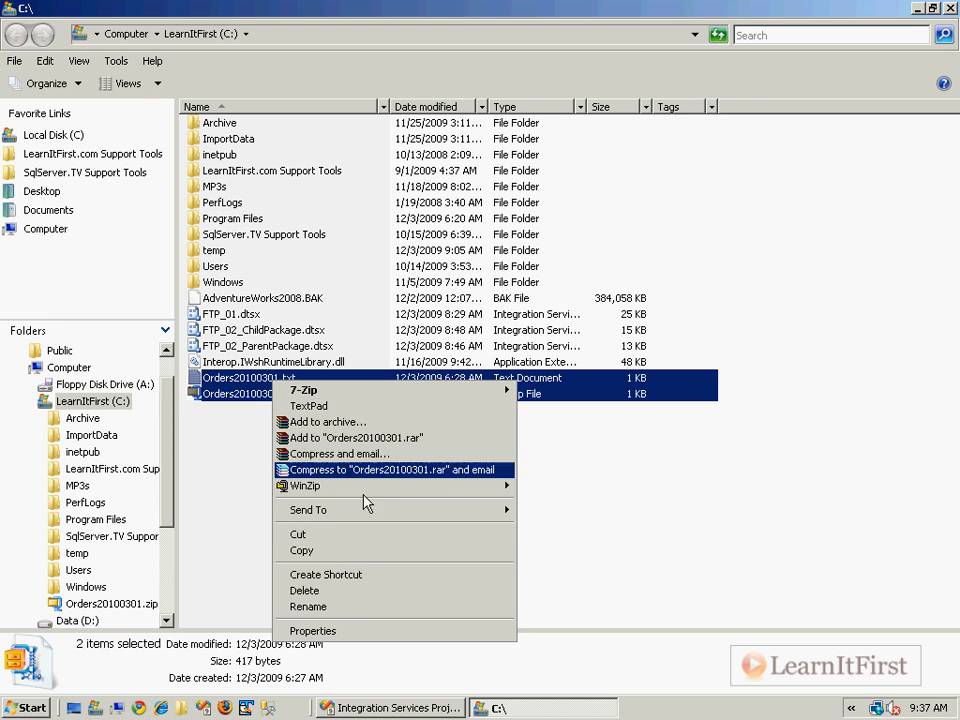
left_click(354, 594)
left_click(553, 370)
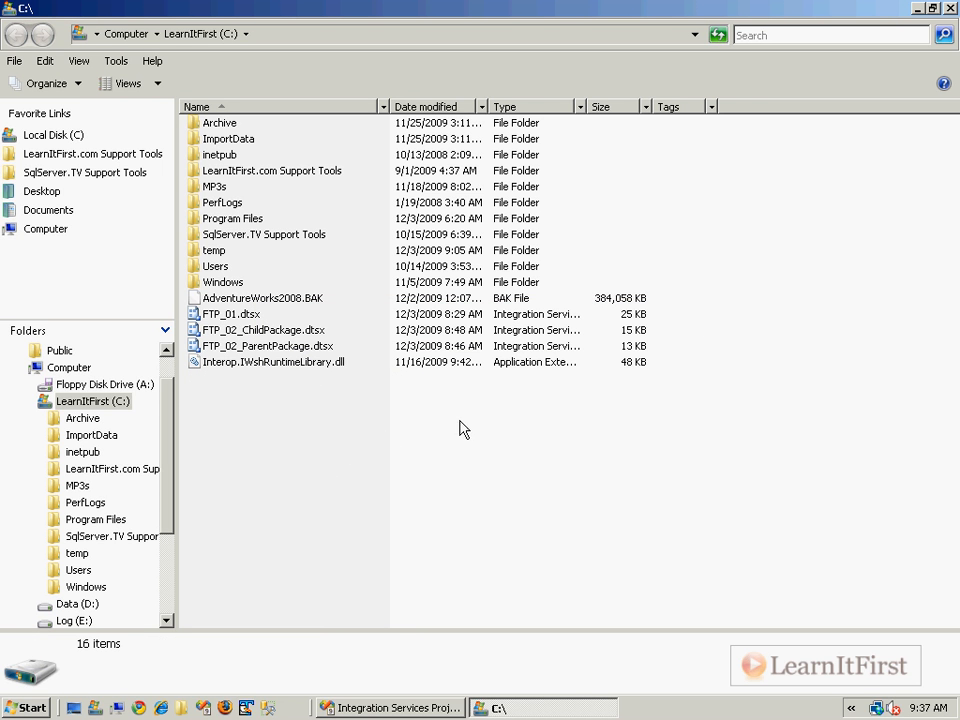
Return to Visual Studio and execute the package FTP_03_ParentPackage.dtsx
left_click(400, 707)
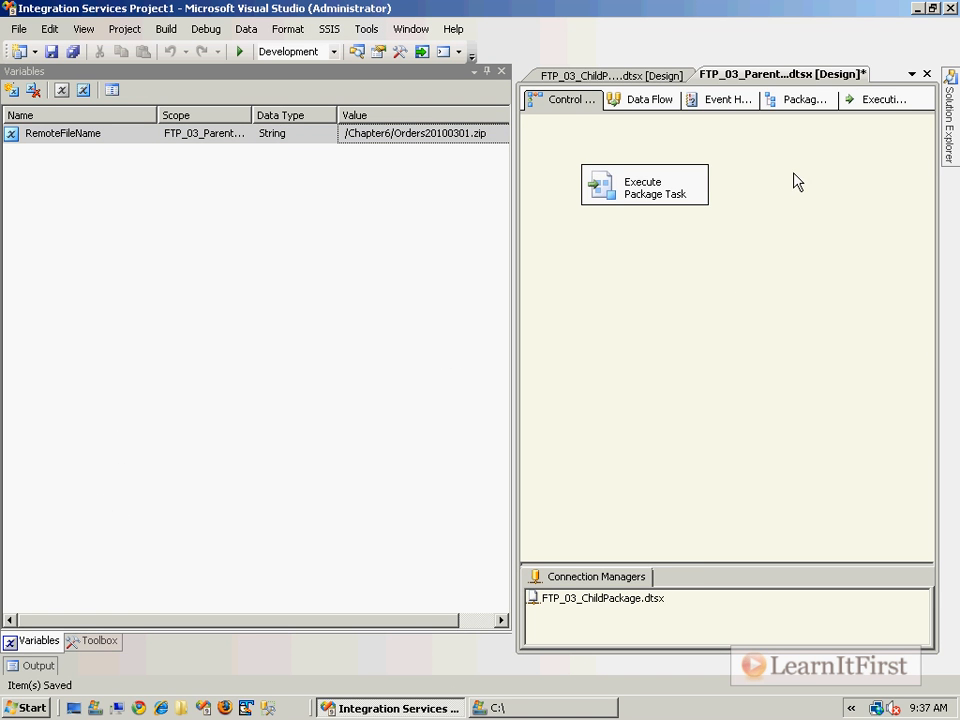
mouse_move(953, 155)
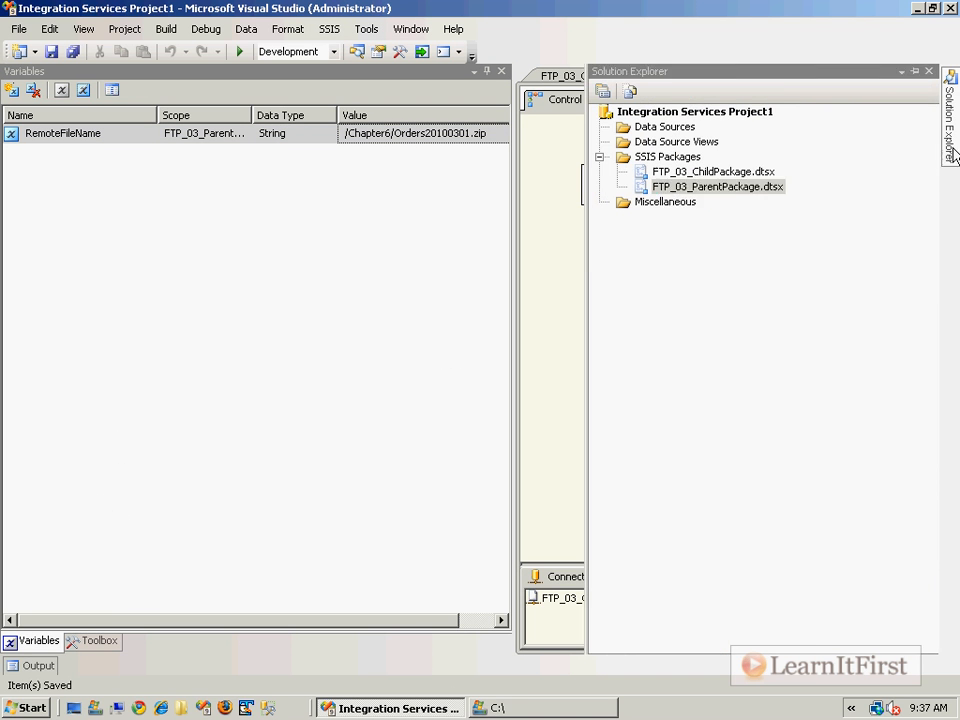
left_click(770, 187)
right_click(778, 188)
left_click(850, 222)
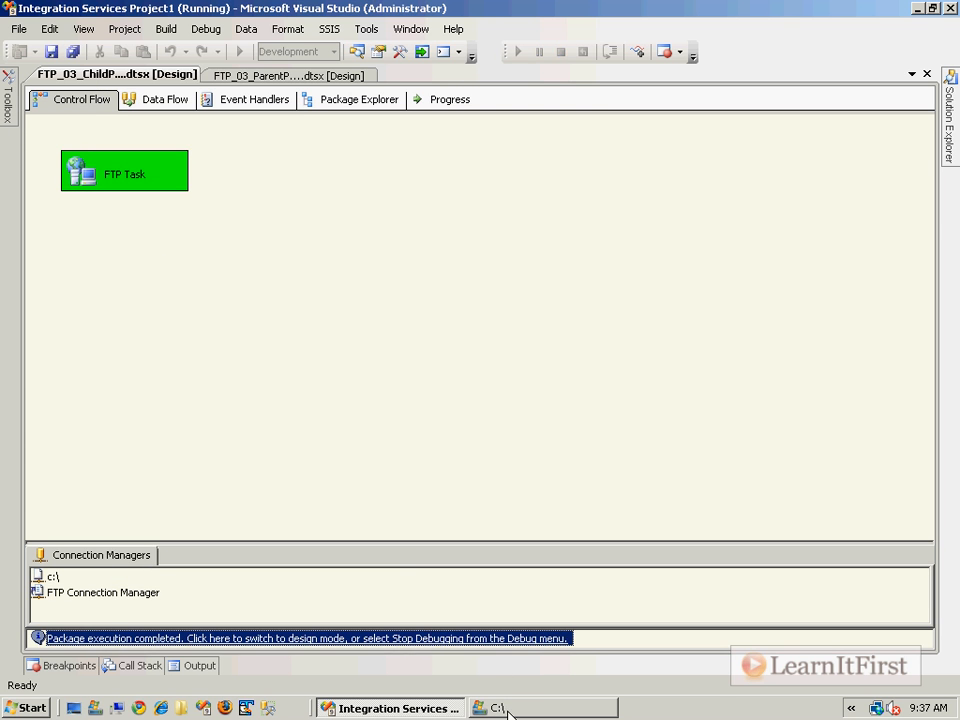
Return the packages to design mode and check the C: drive for the downloaded Orders20100301.zip
left_click(421, 640)
left_click(520, 707)
left_click(275, 380)
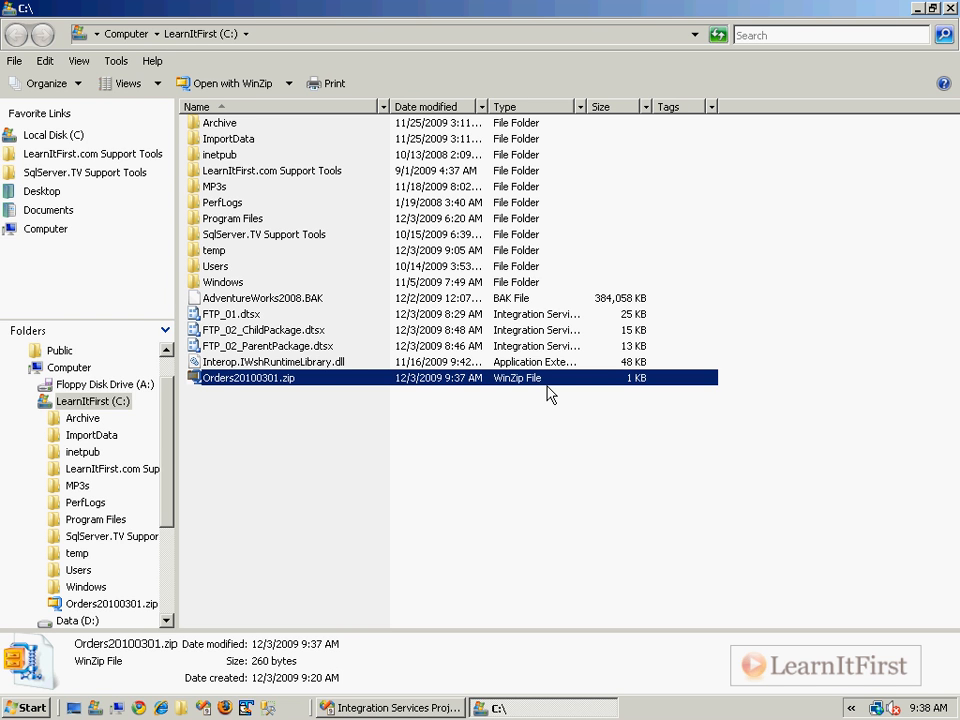
left_click(225, 707)
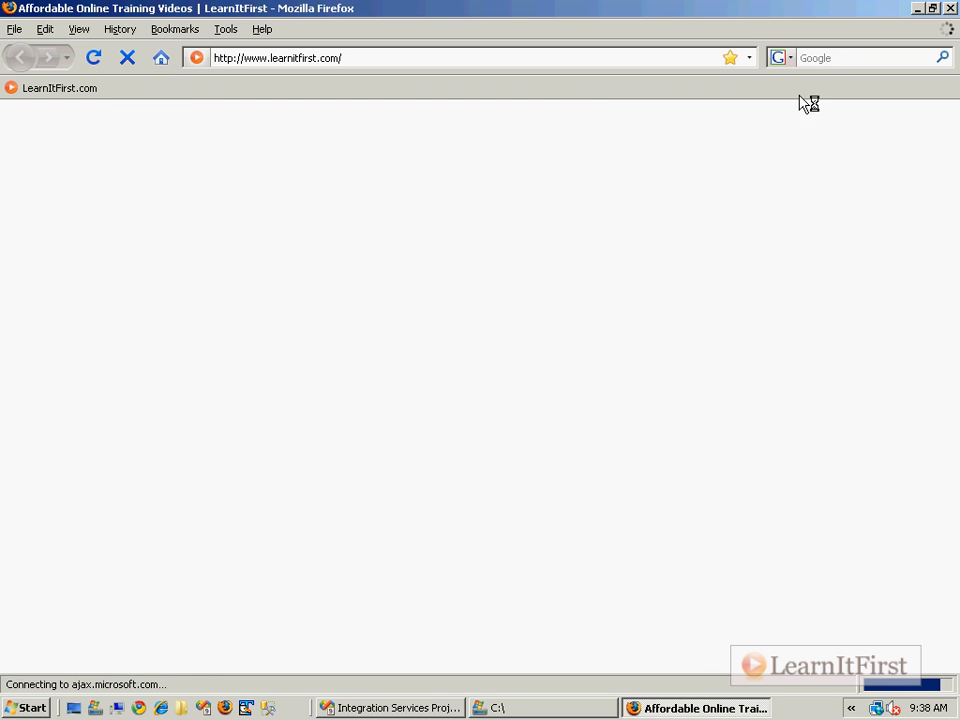
type("7-zip")
key("Return")
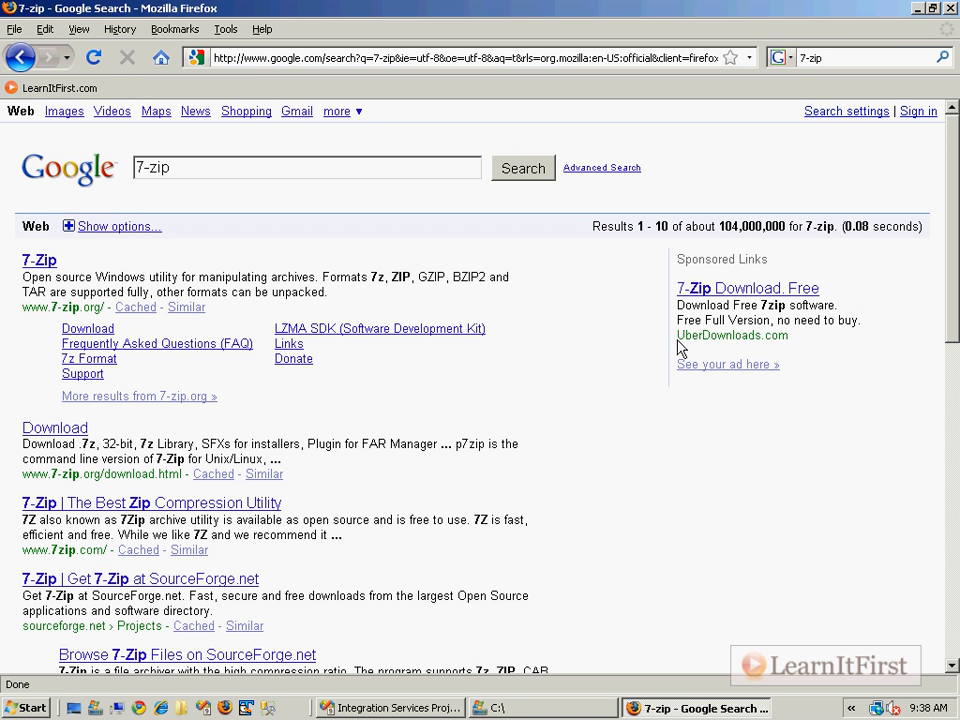
left_click_drag(677, 336, 818, 370)
left_click(26, 278)
left_click_drag(25, 310, 103, 309)
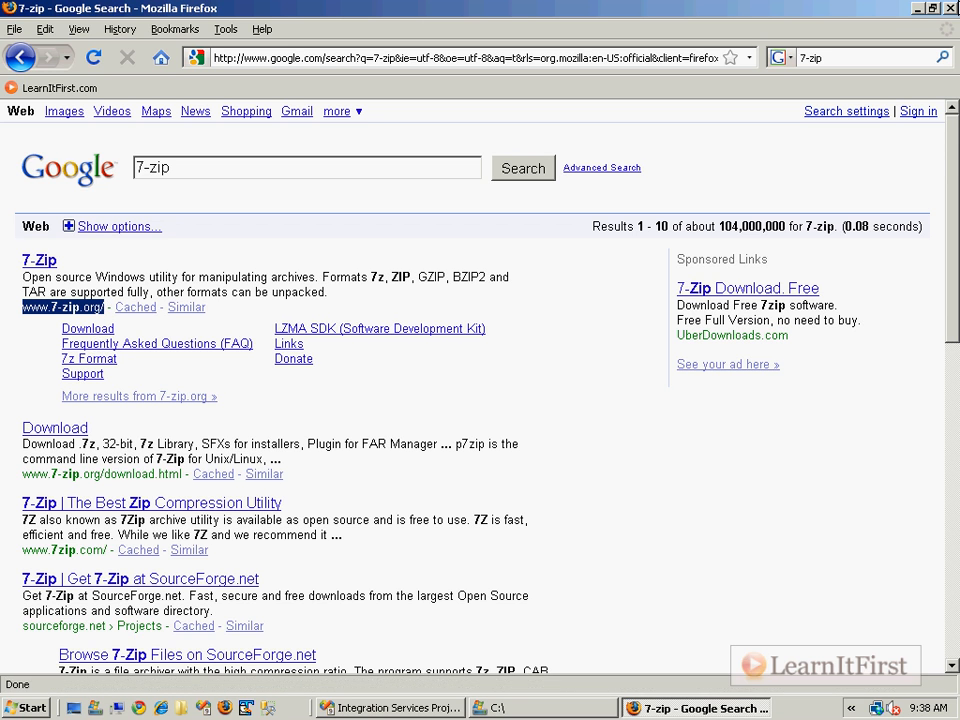
key("alt+Tab")
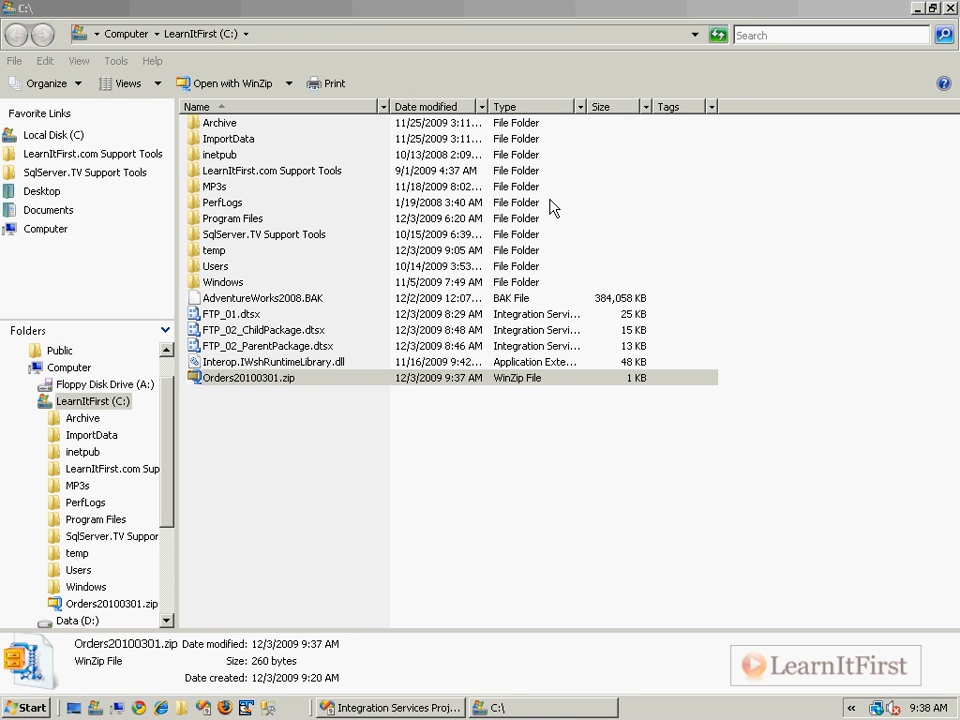
left_click(949, 8)
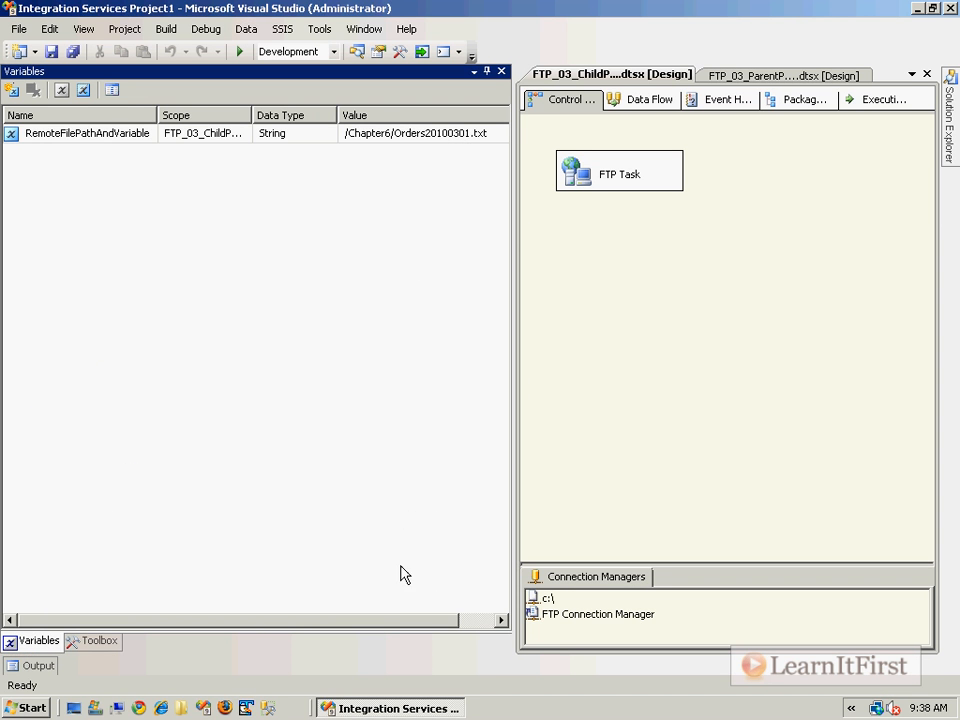
Open a command prompt by running cmd
left_click(53, 710)
left_click(280, 405)
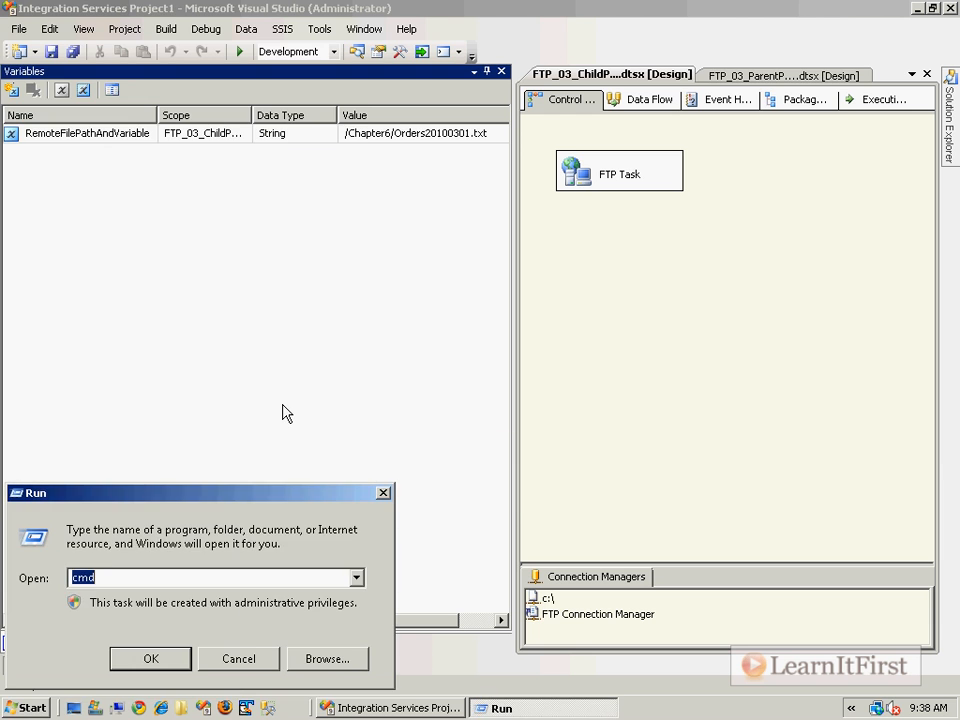
type("cmd")
key("Return")
Change the command prompt's directory to "c:\Program Files"
type("cd ")
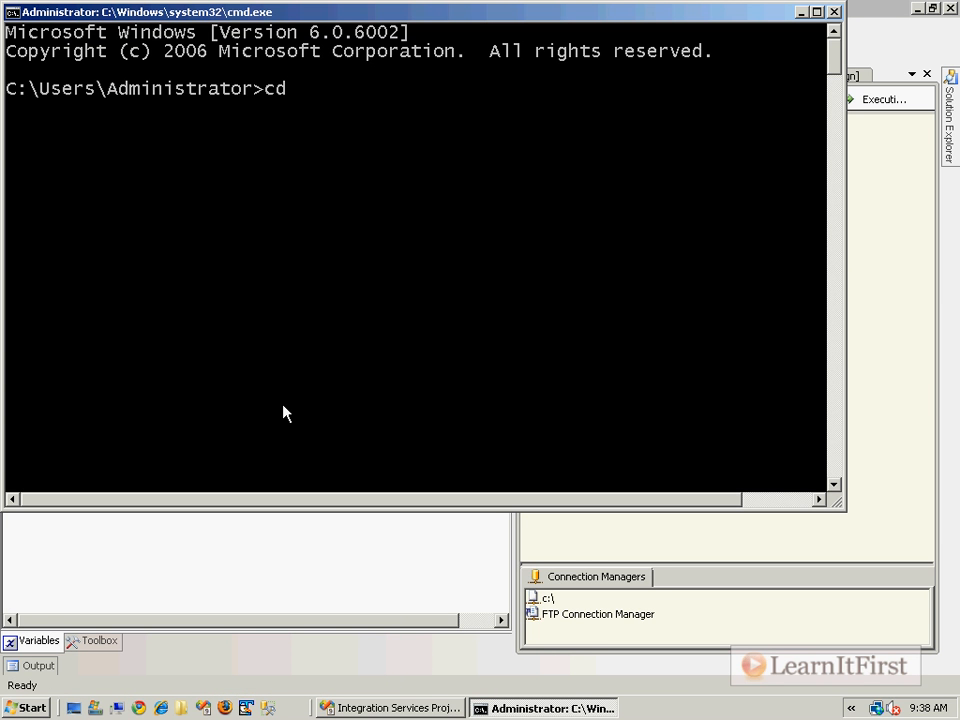
type("c:\\Prto")
key("Tab")
key("Tab")
key("Tab")
key("Tab")
key("Tab")
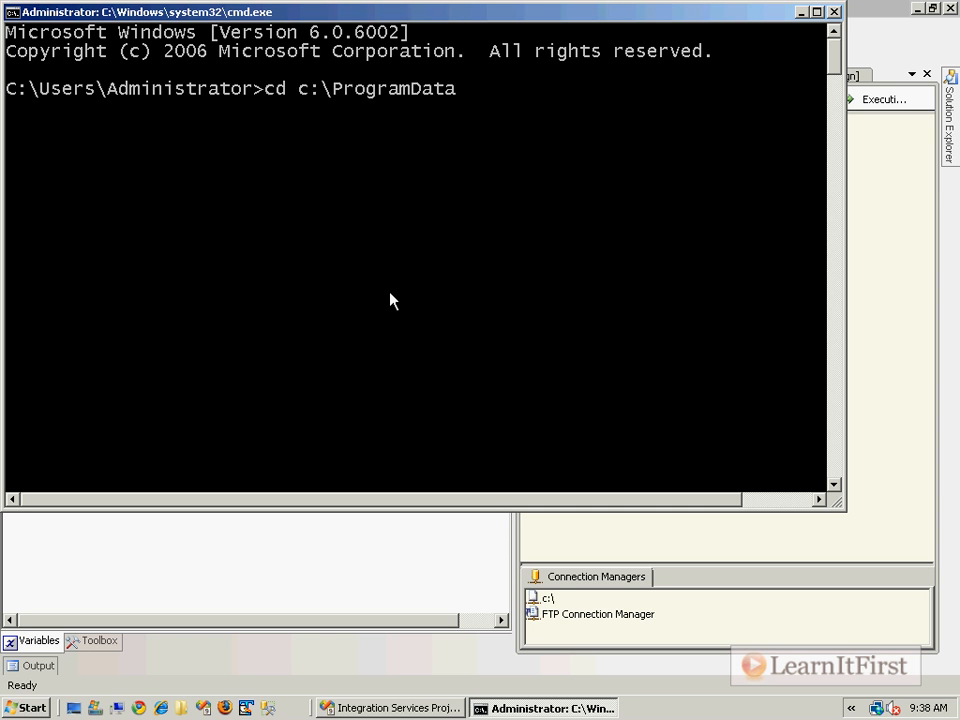
key("Tab")
key("Tab")
key("Tab")
key("Tab")
key("Tab")
key("Tab")
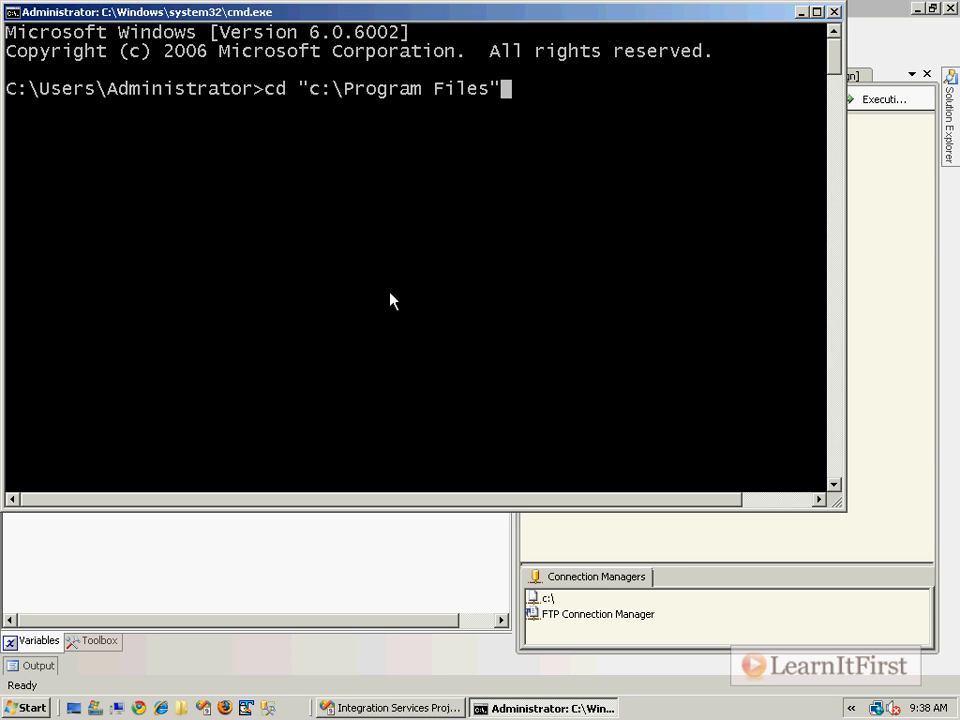
key("Return")
Change to the 7-Zip directory, list the 7z help with its commands and switches, and close the command prompt
type("cd 7")
key("Tab")
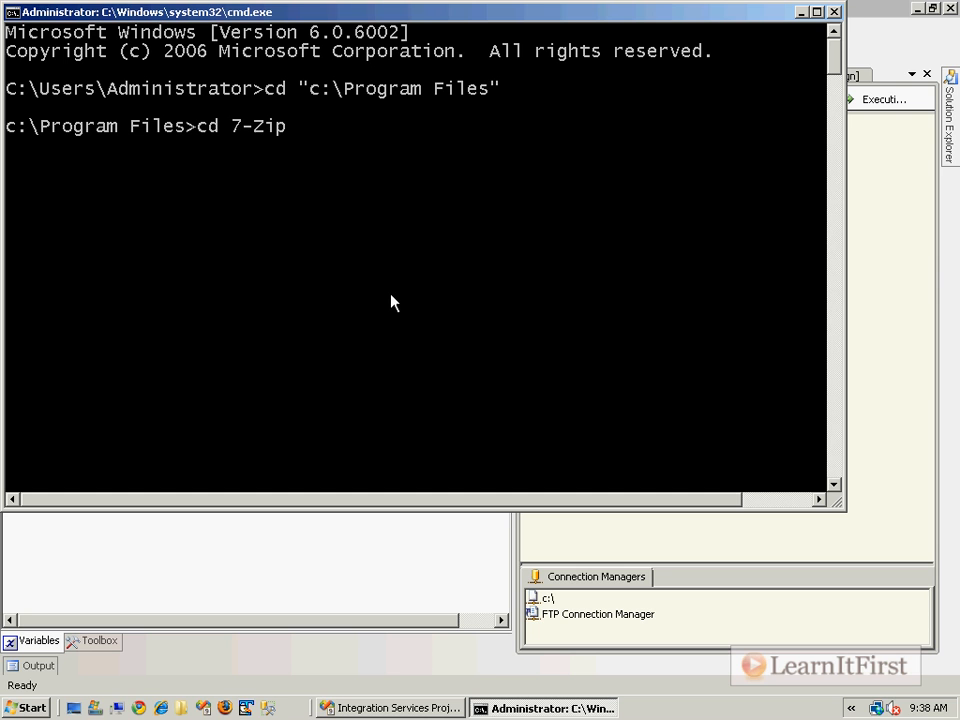
key("Return")
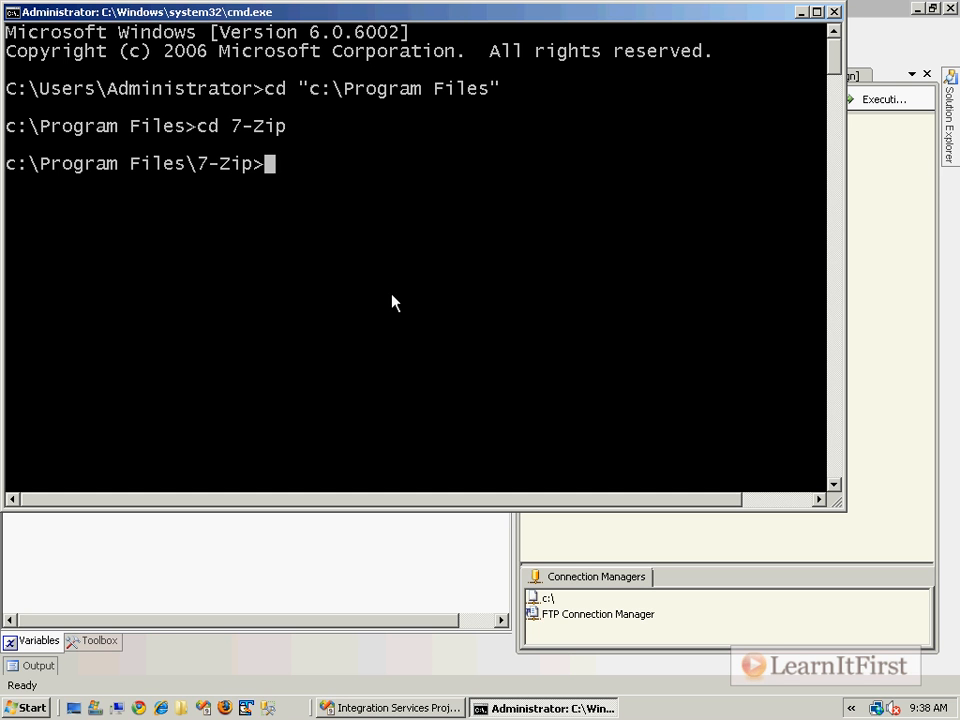
type("7z -?")
key("Return")
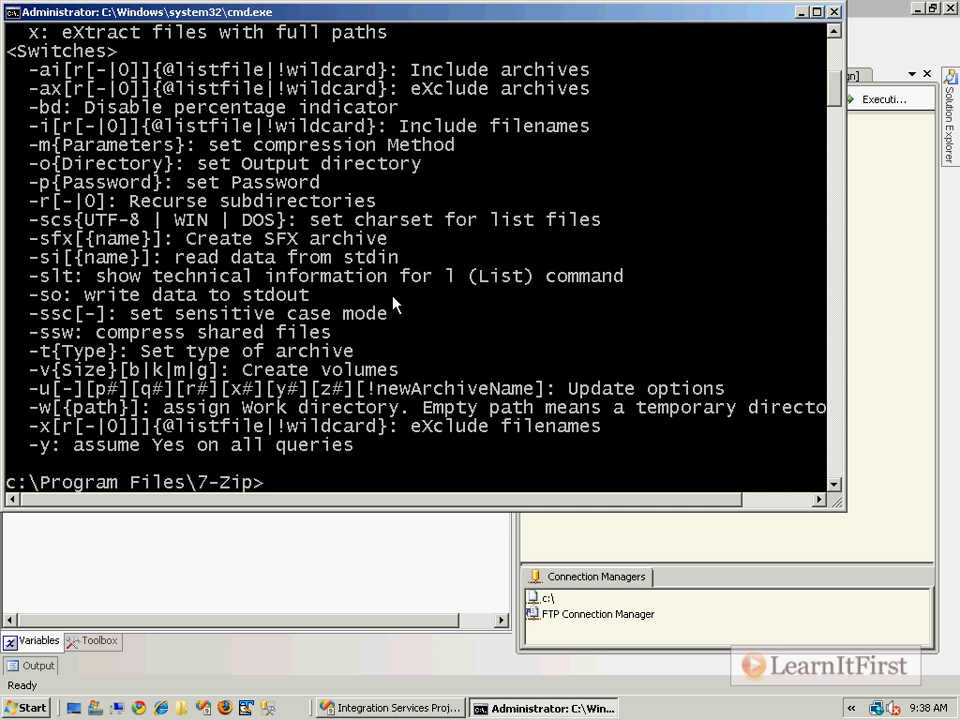
scroll(392, 370, "up", 4)
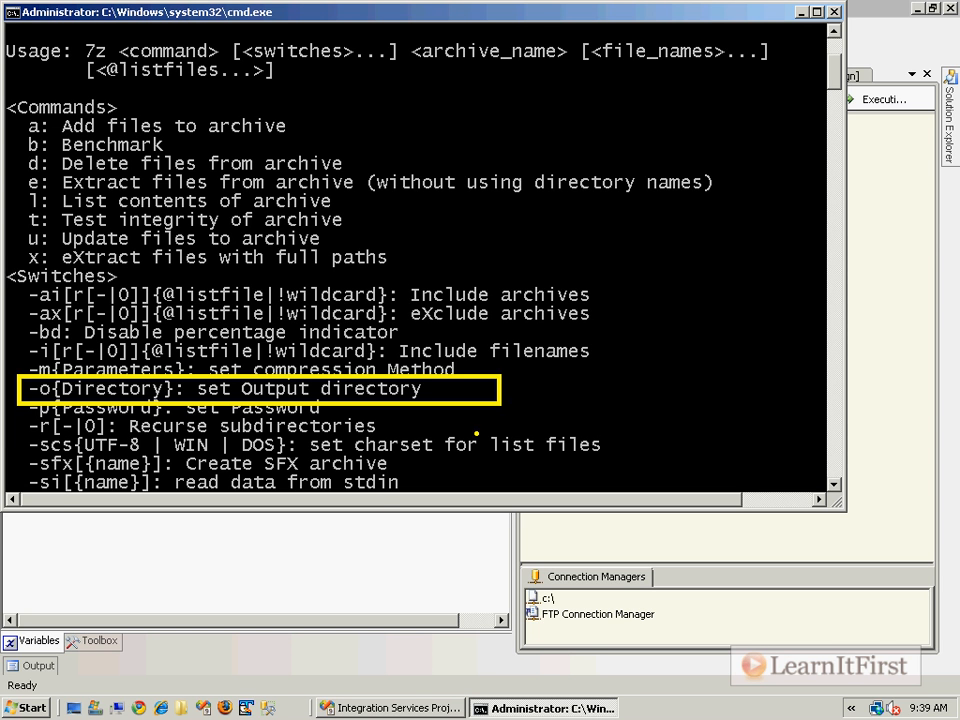
left_click(834, 12)
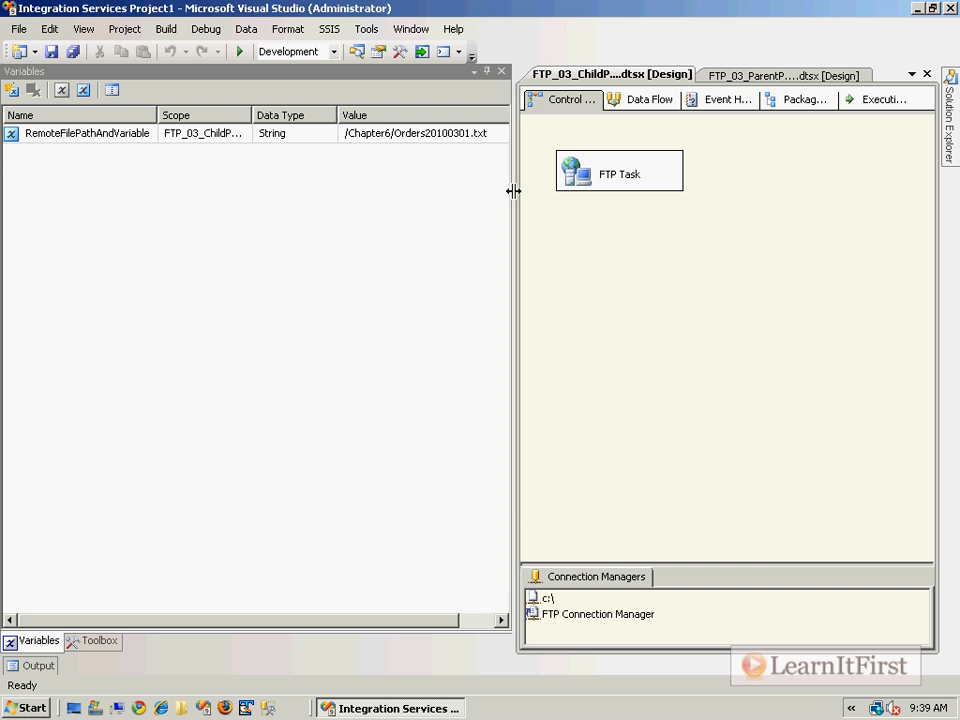
Add an Execute Process Task to the child package's control flow and link the FTP Task to it with a success constraint
left_click(95, 641)
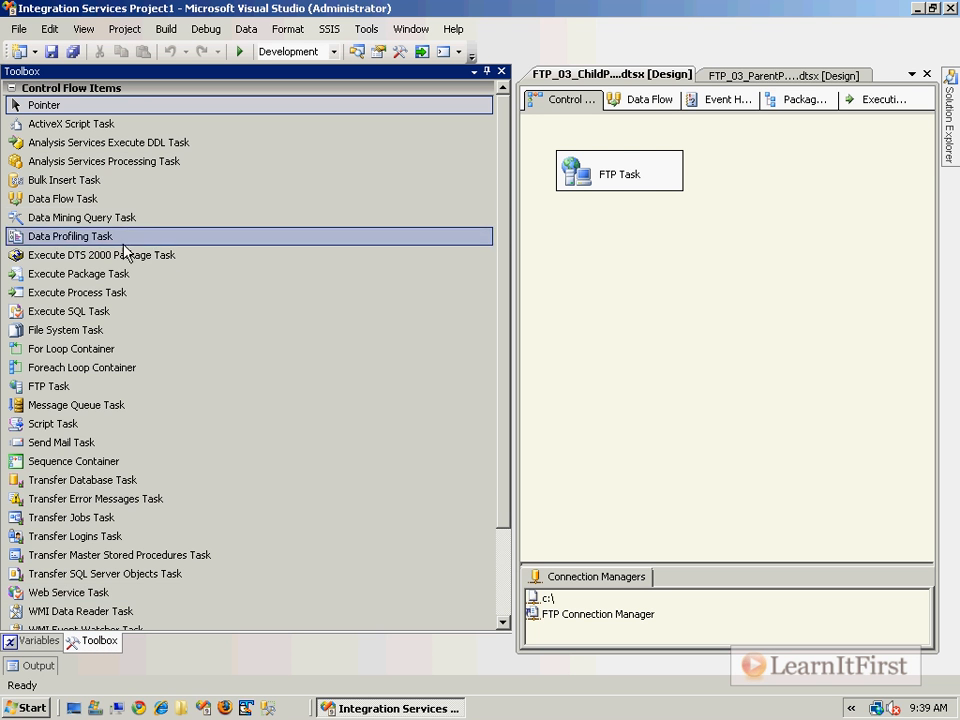
left_click_drag(92, 294, 570, 257)
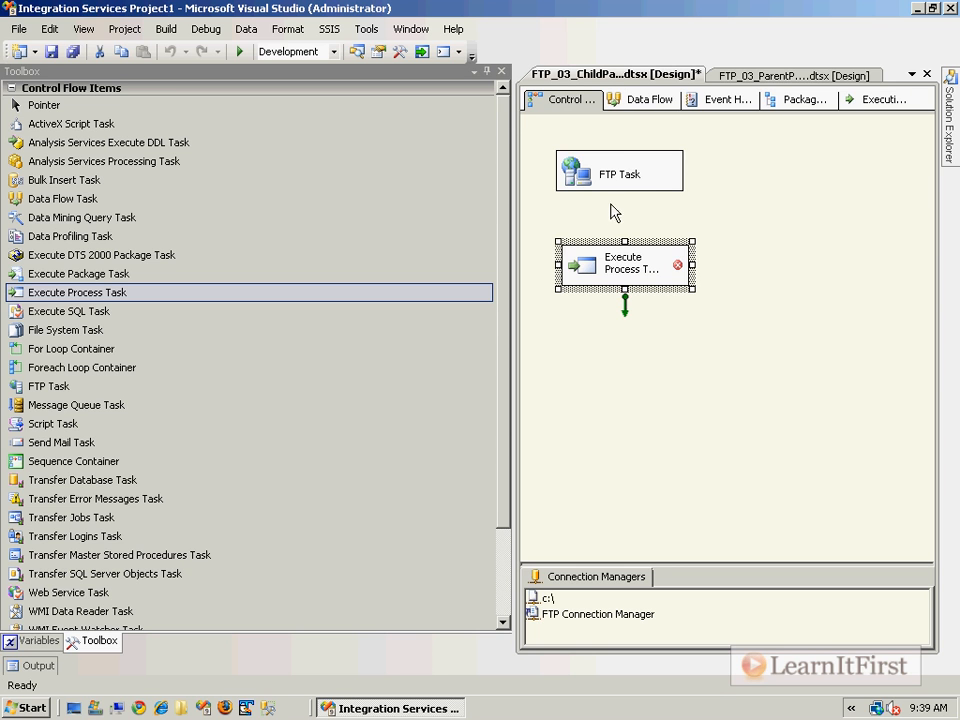
left_click(620, 172)
left_click_drag(620, 197, 615, 275)
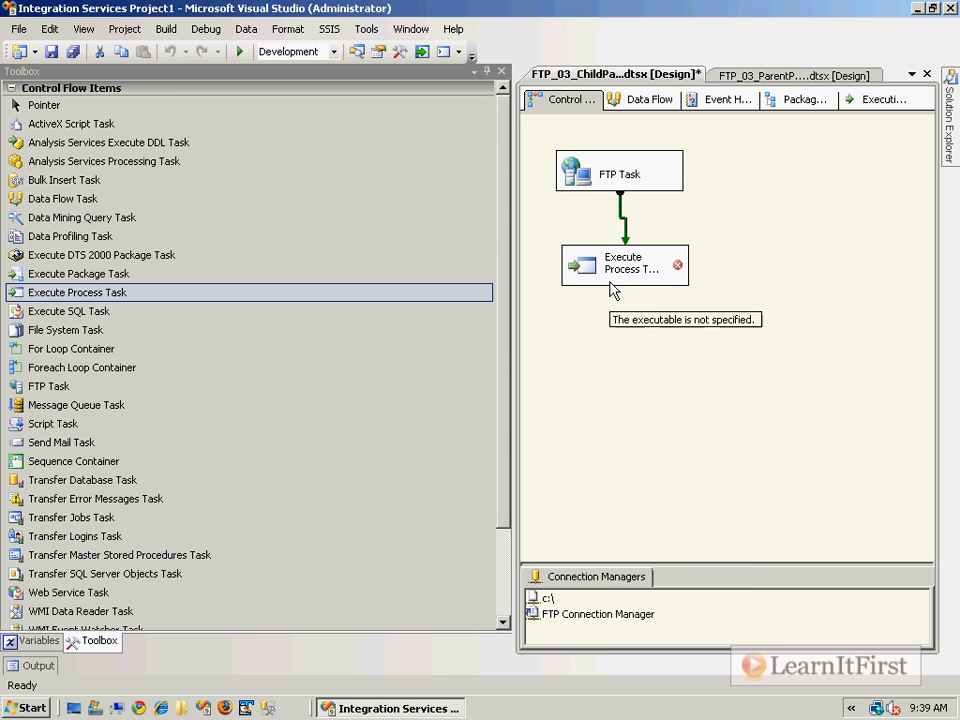
Set the Execute Process Task's Executable to C:\Program Files\7-Zip\7z.exe by browsing to the file
double_click(588, 271)
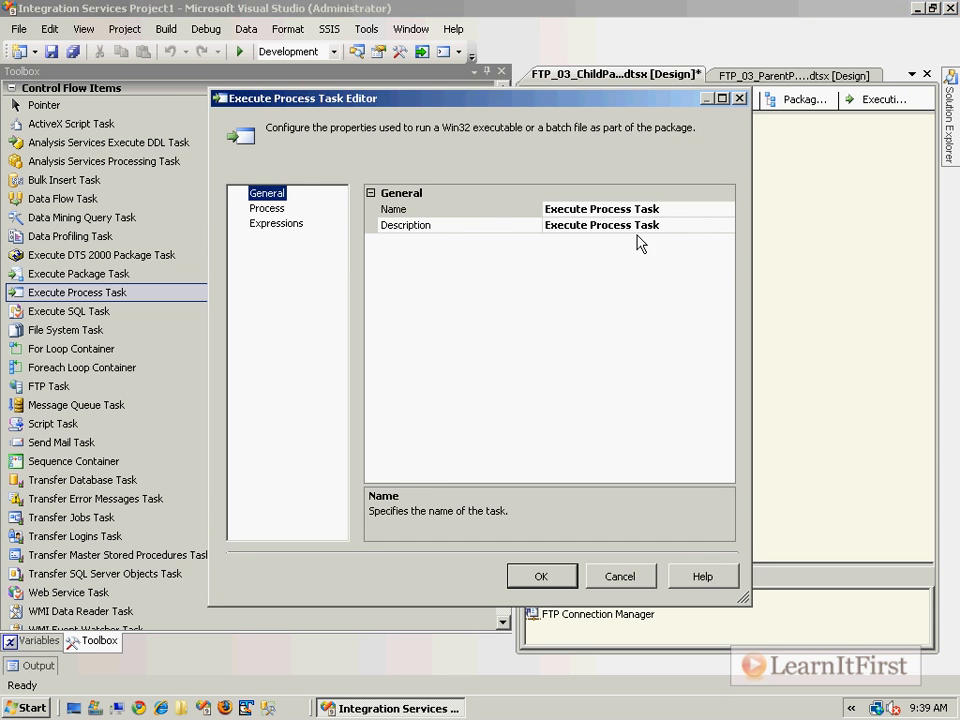
left_click(267, 208)
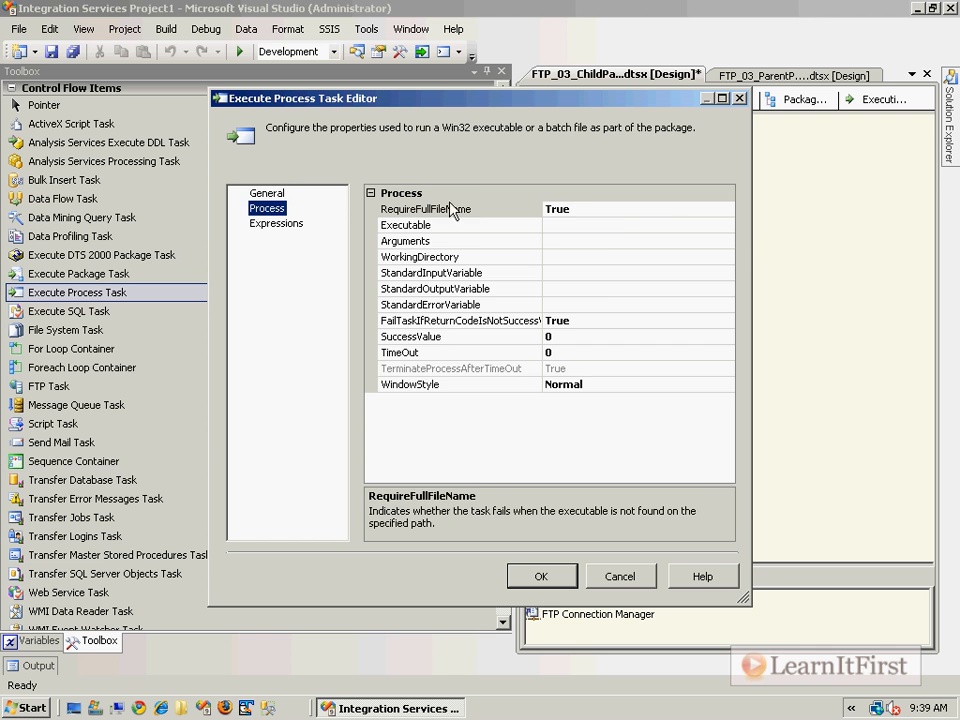
left_click(589, 225)
left_click(729, 227)
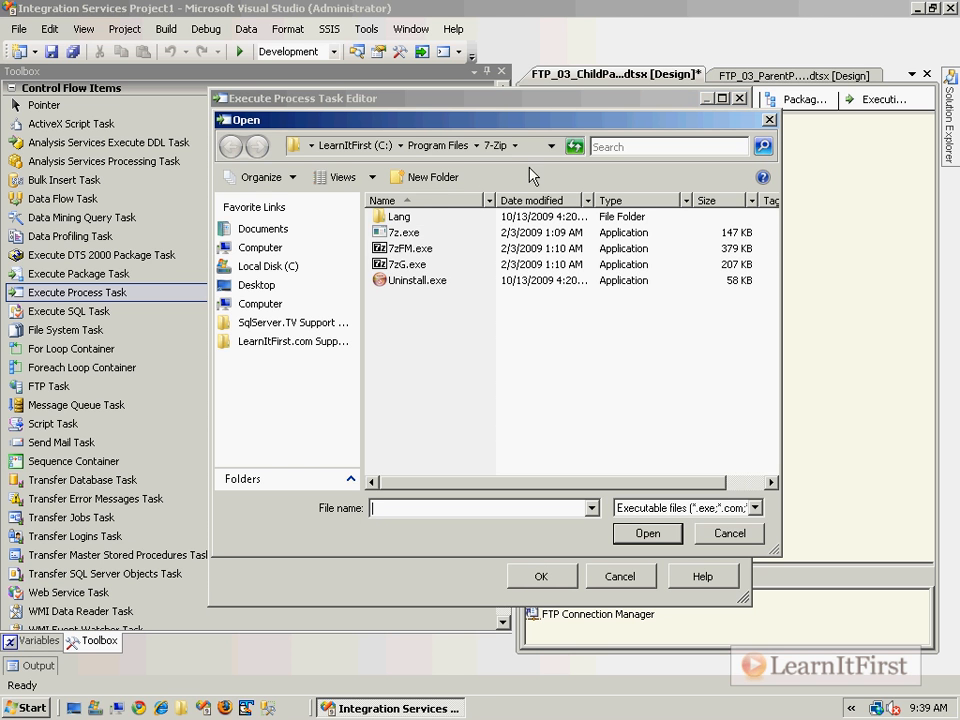
left_click(368, 146)
double_click(431, 312)
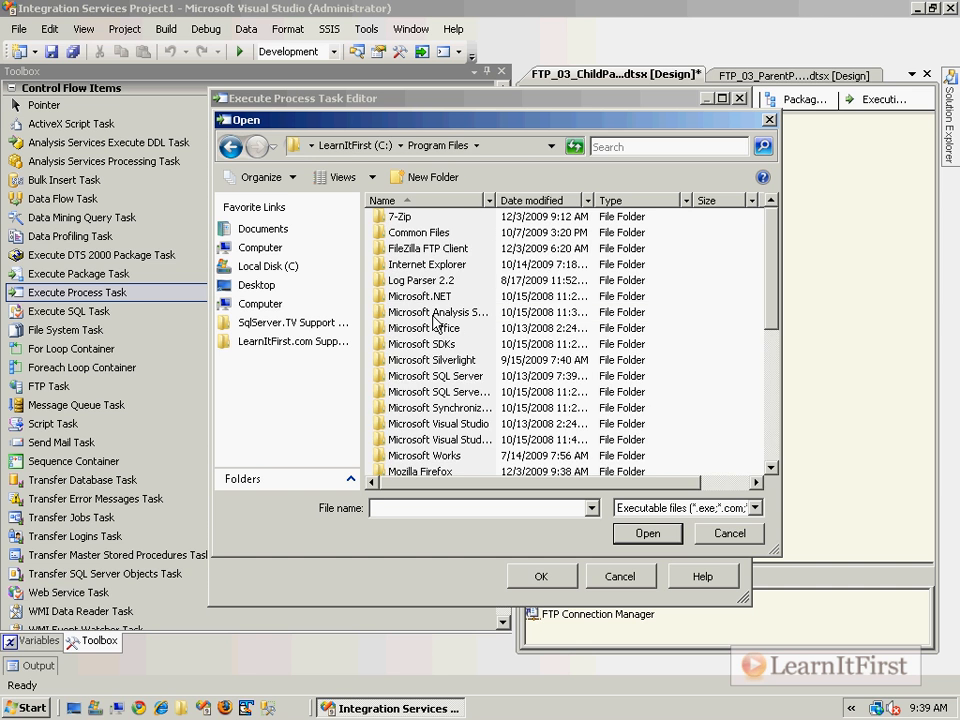
double_click(403, 220)
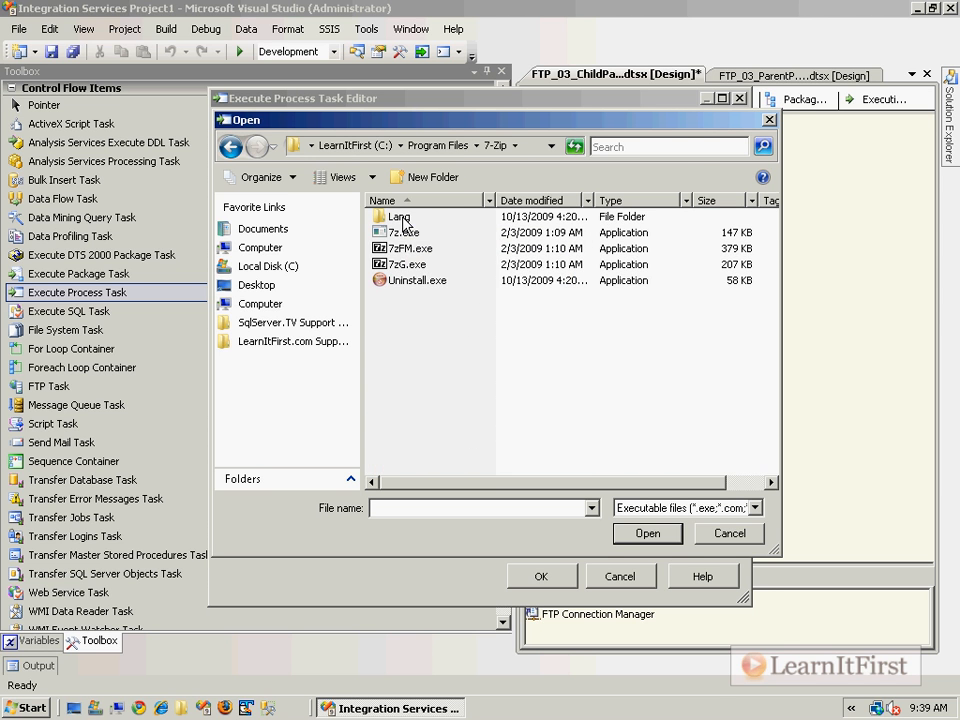
double_click(407, 236)
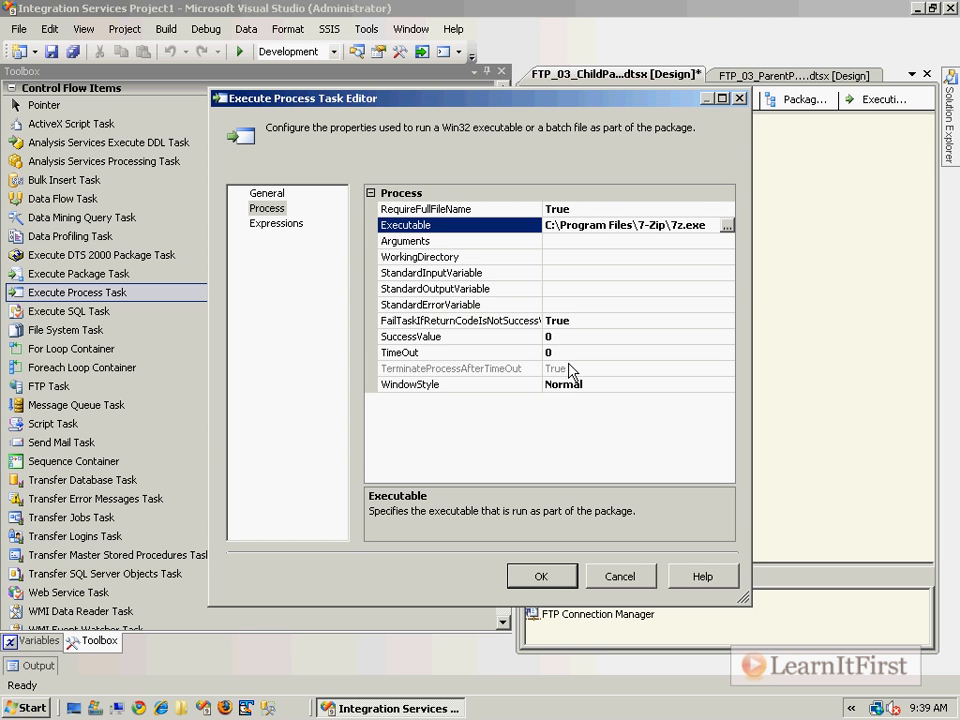
Set the task's WorkingDirectory to the folder C:\Program Files\7-Zip
left_click(602, 257)
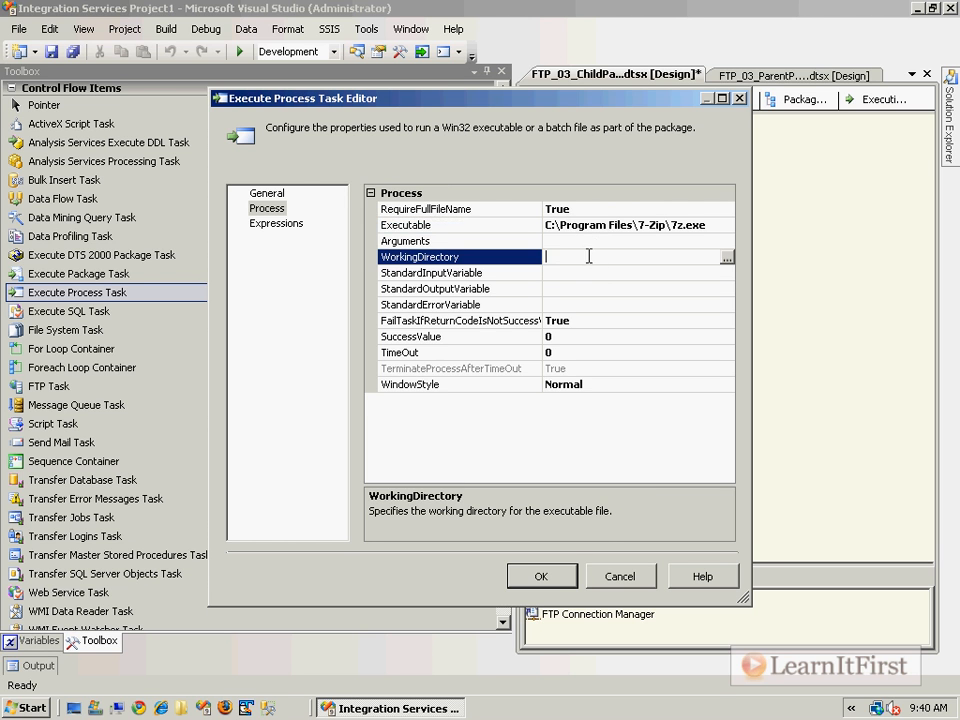
left_click(727, 258)
left_click(412, 333)
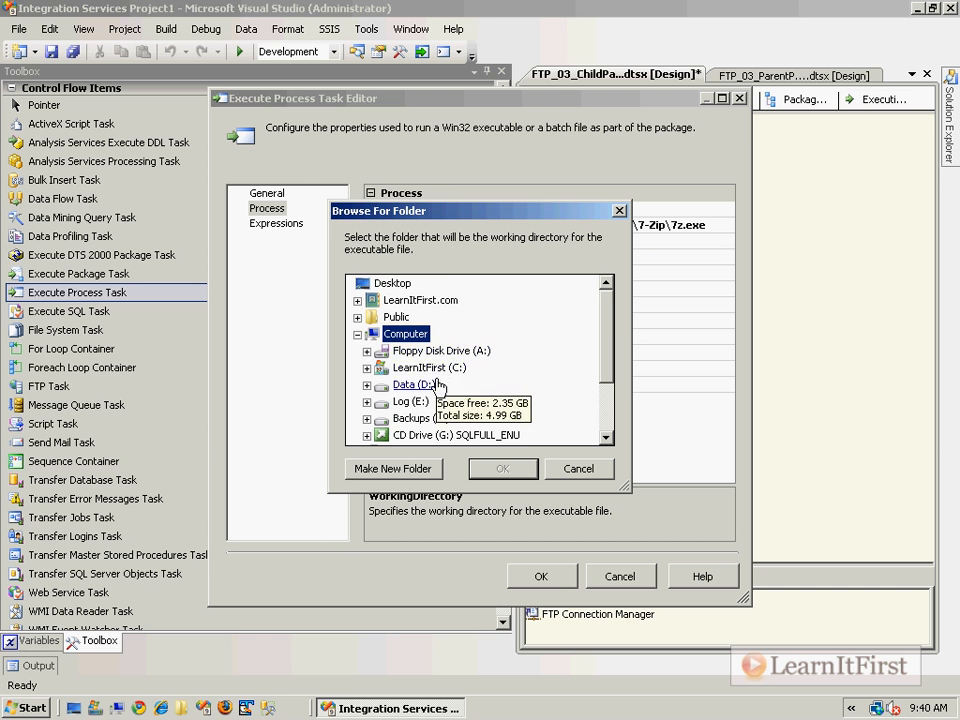
double_click(425, 367)
double_click(432, 401)
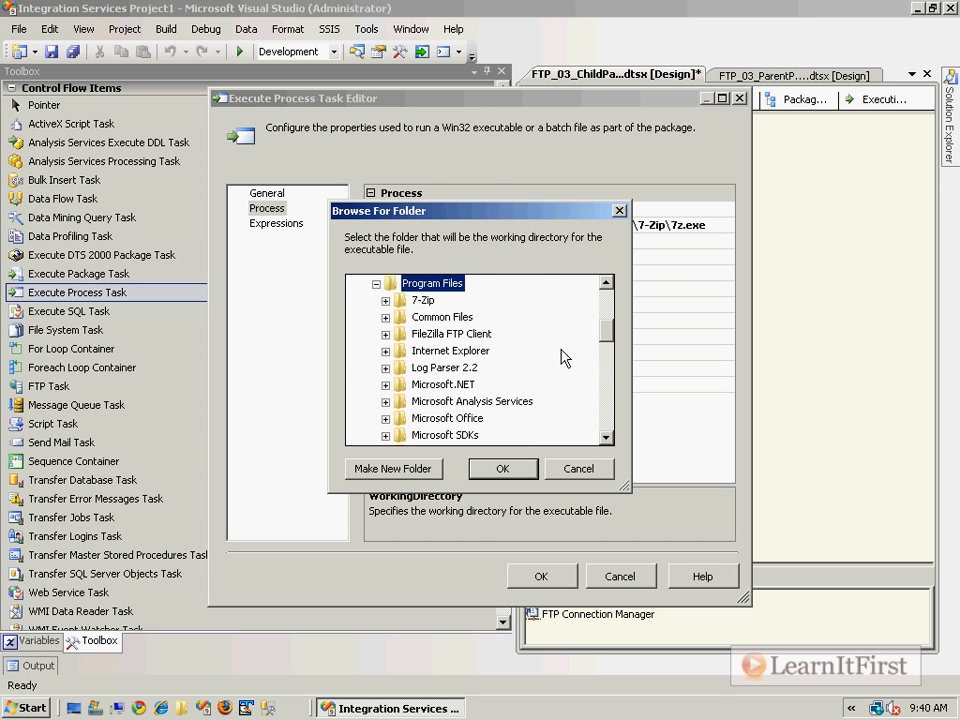
double_click(419, 300)
left_click(500, 468)
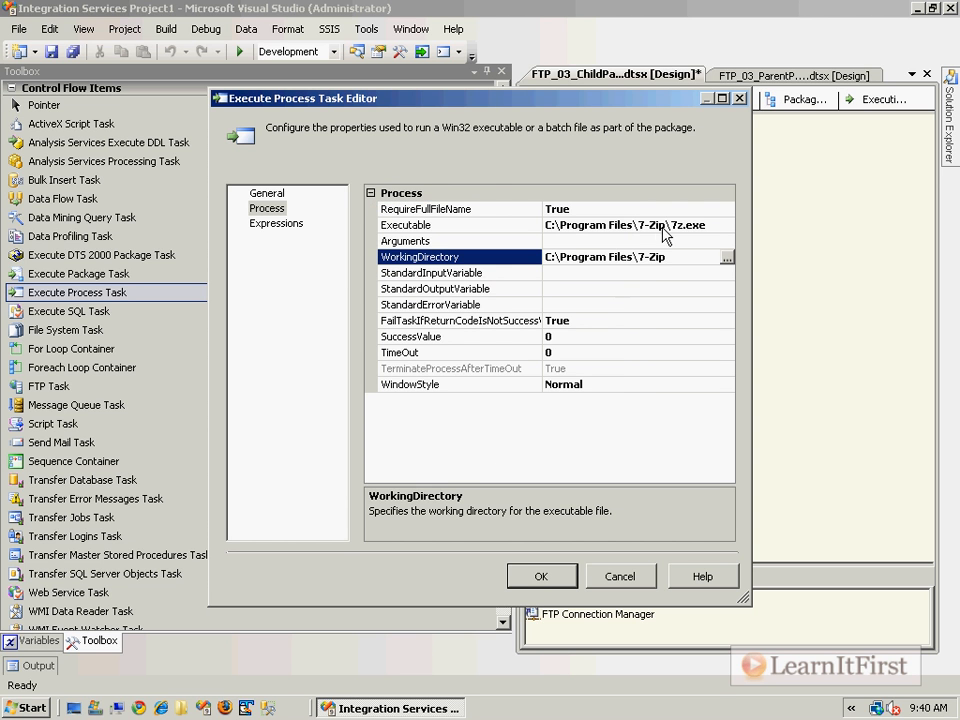
Set the task's Arguments to e c:\Orders20100301.zip -oC:\ so the archive is extracted to the C: drive
left_click(588, 242)
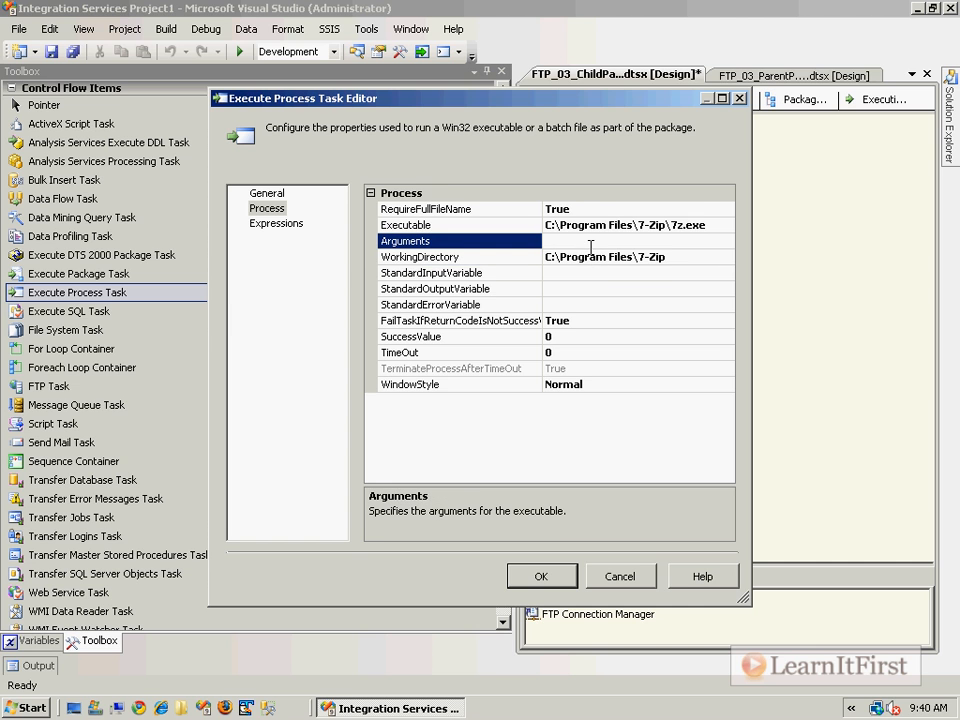
type("e c:\\")
type("Orders20100301.zip")
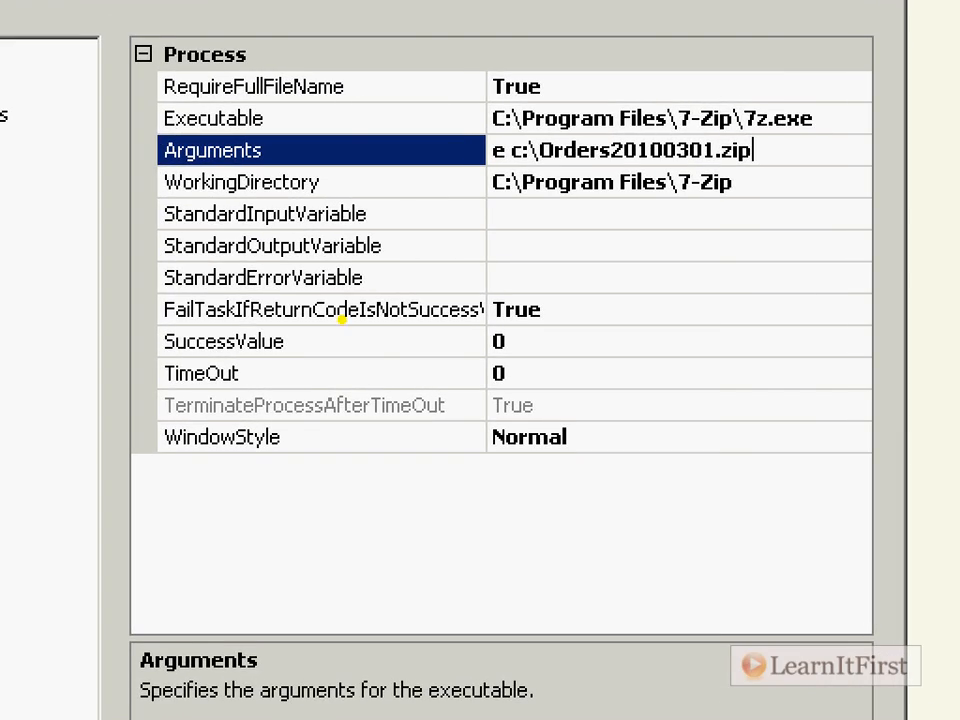
left_click_drag(496, 130, 510, 137)
left_click_drag(747, 168, 787, 174)
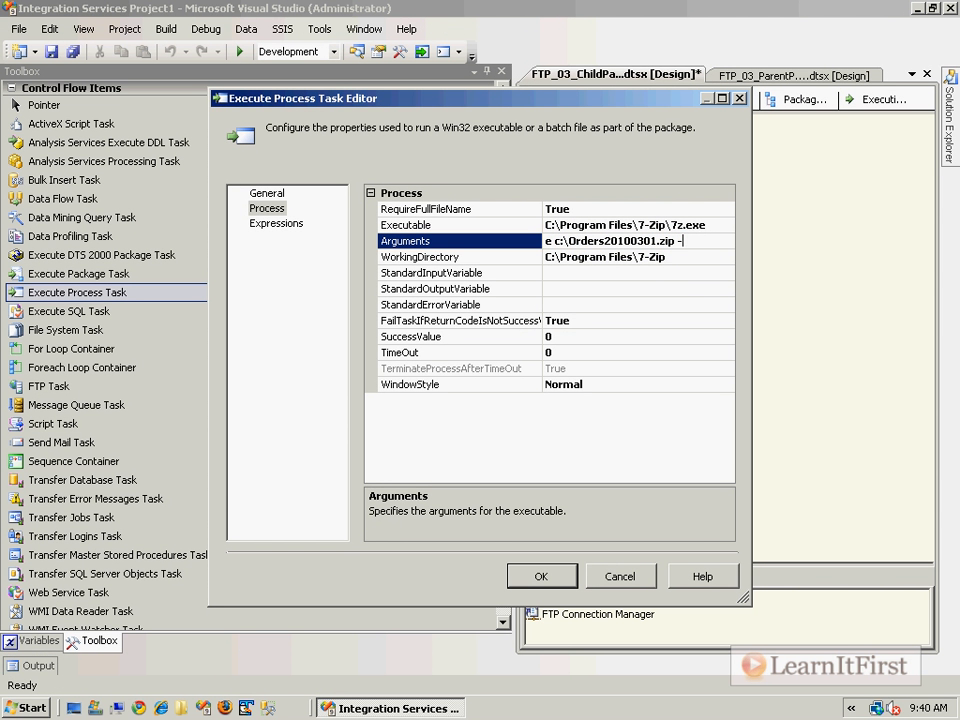
type(":\\")
key("BackSpace")
key("BackSpace")
key("BackSpace")
type("C:\\")
left_click(625, 288)
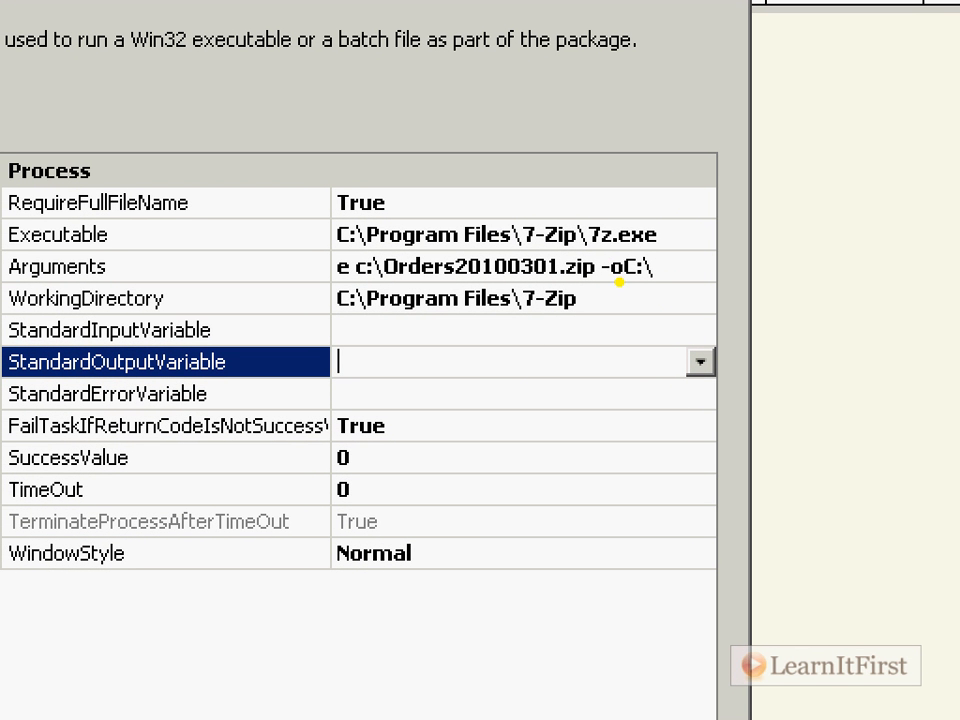
left_click_drag(607, 290, 665, 292)
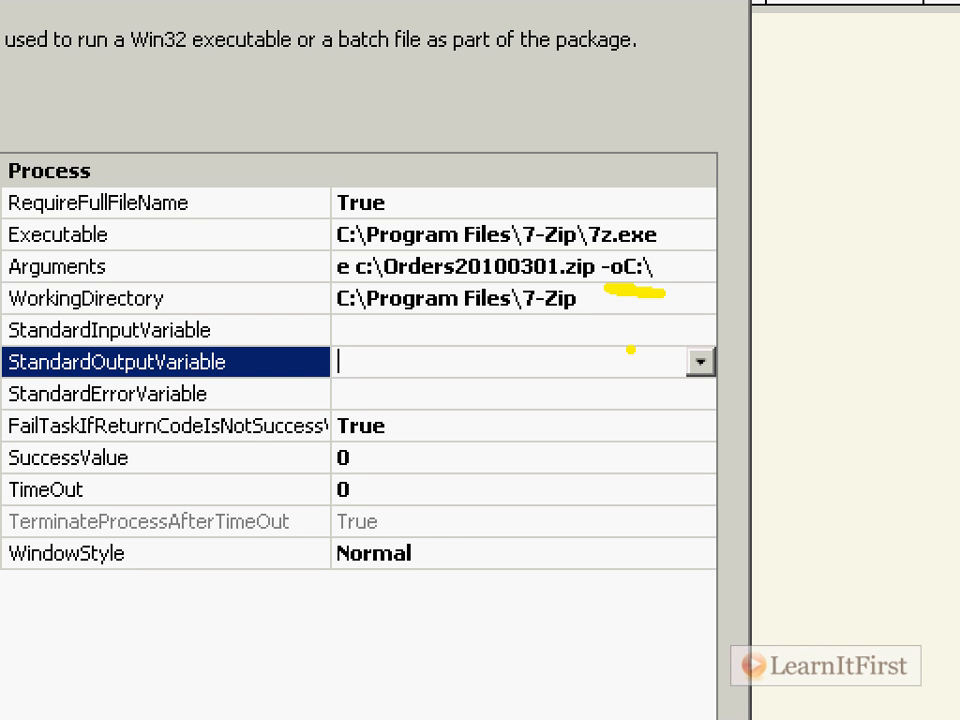
key("r")
mouse_move(505, 245)
left_mouse_down()
mouse_move(583, 171)
mouse_move(657, 30)
left_mouse_up()
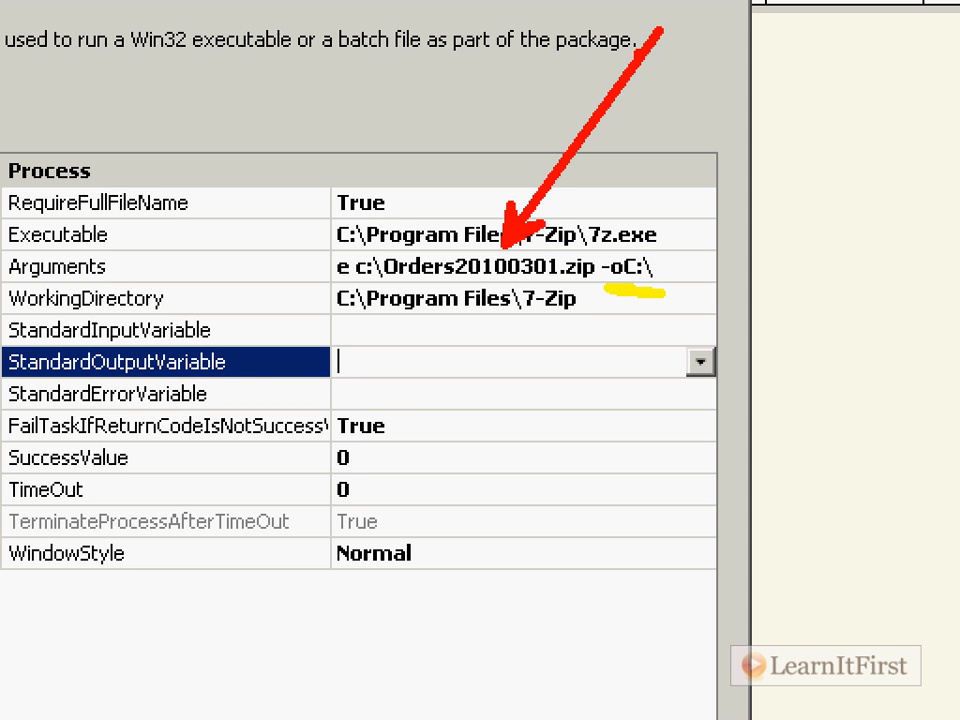
key("Escape")
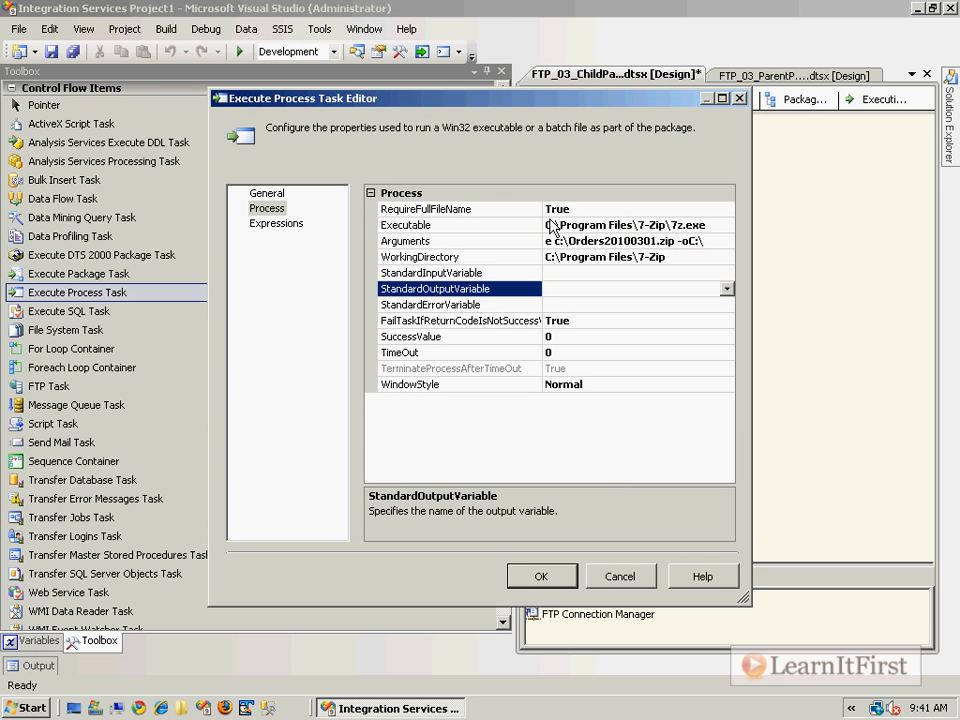
Accept the Execute Process Task settings and save the child package
left_click(544, 574)
key("ctrl+s")
Check the value of the RemoteFileName variable in the parent package FTP_03_ParentPackage.dtsx
left_click(768, 75)
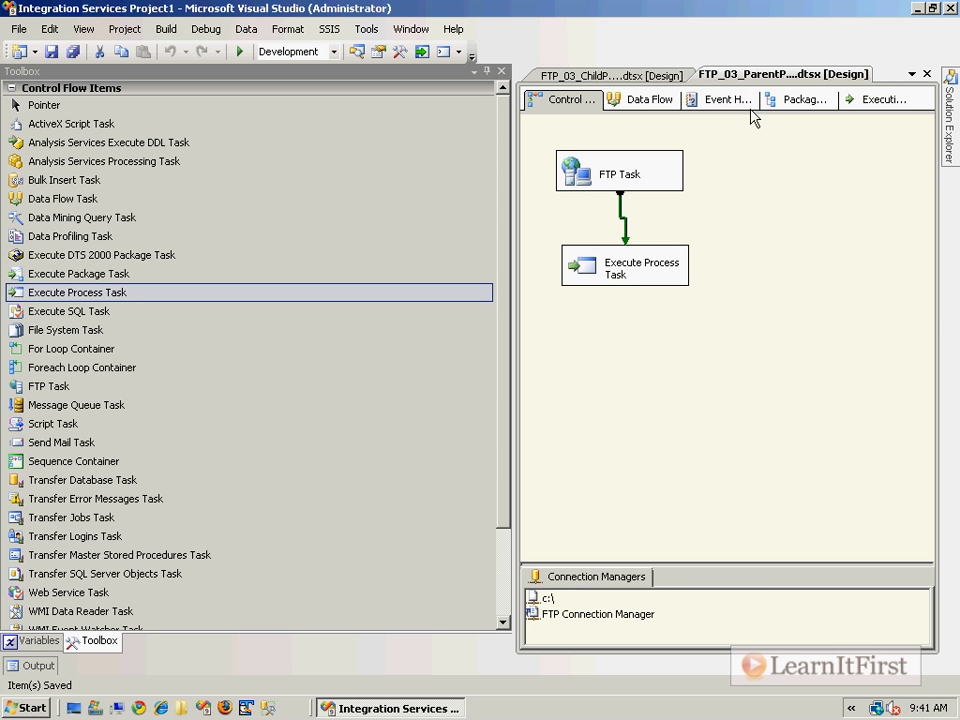
left_click(40, 641)
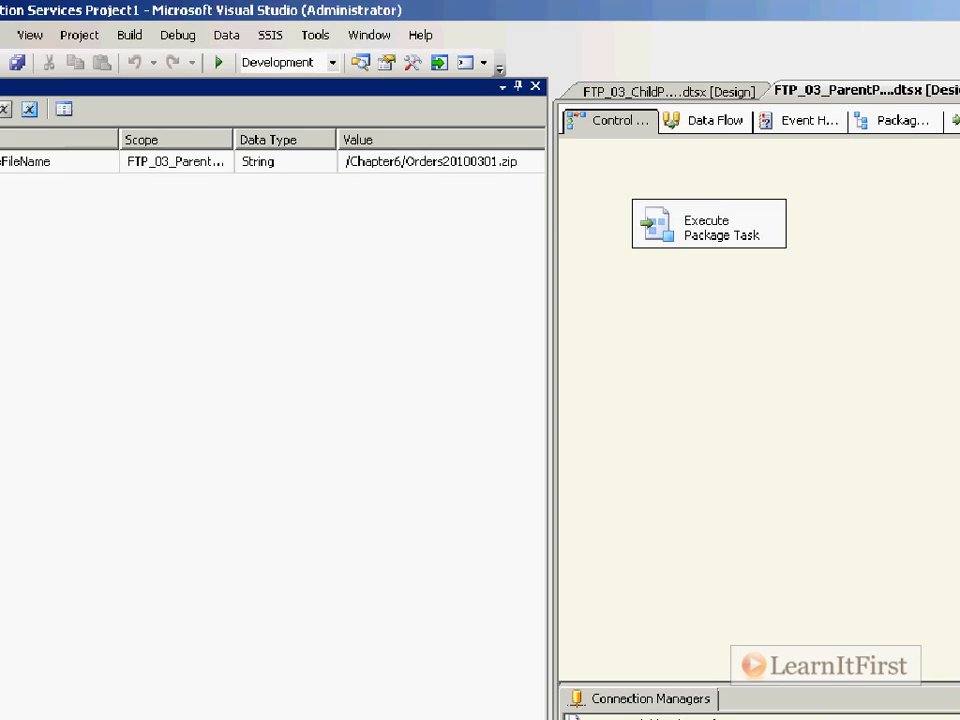
left_click_drag(285, 293, 516, 295)
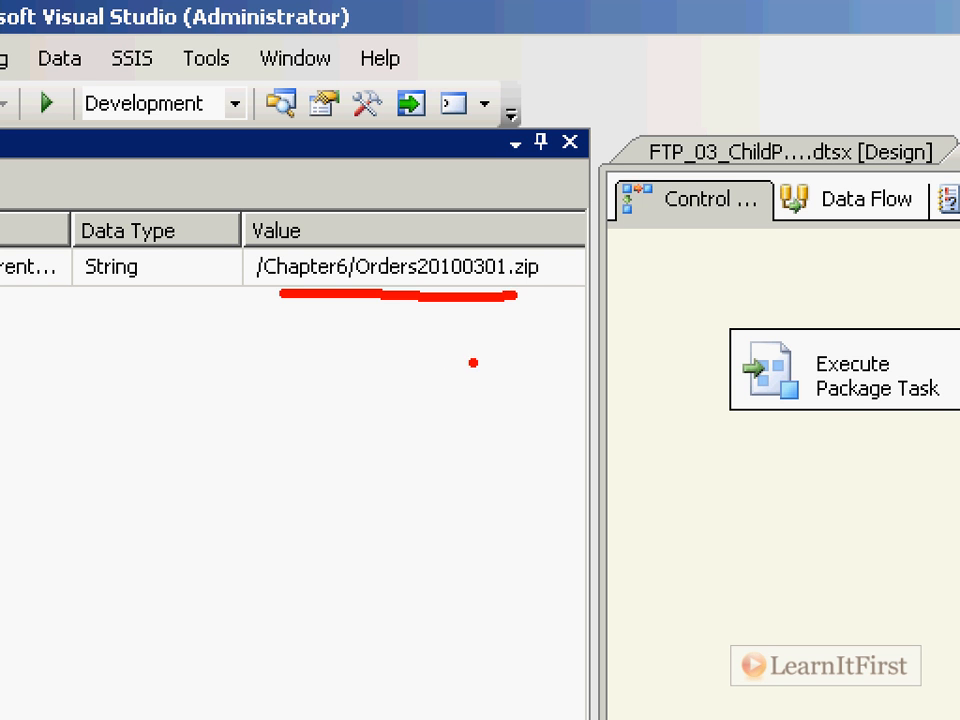
key("Escape")
Delete the existing Orders20100301.zip from the root of the C: drive
left_click(955, 131)
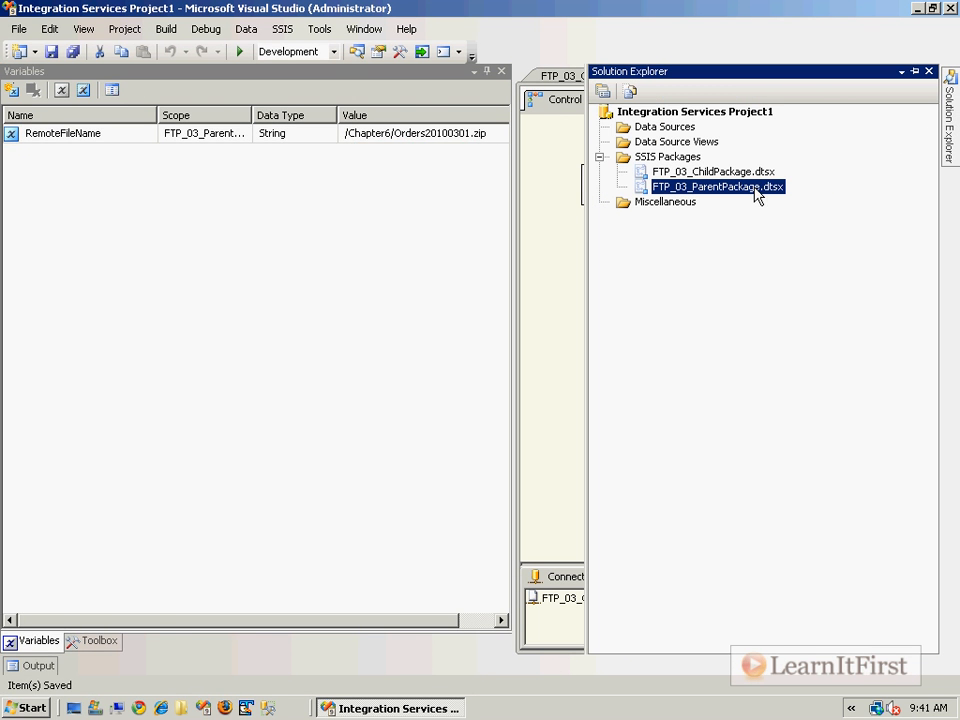
left_click(96, 709)
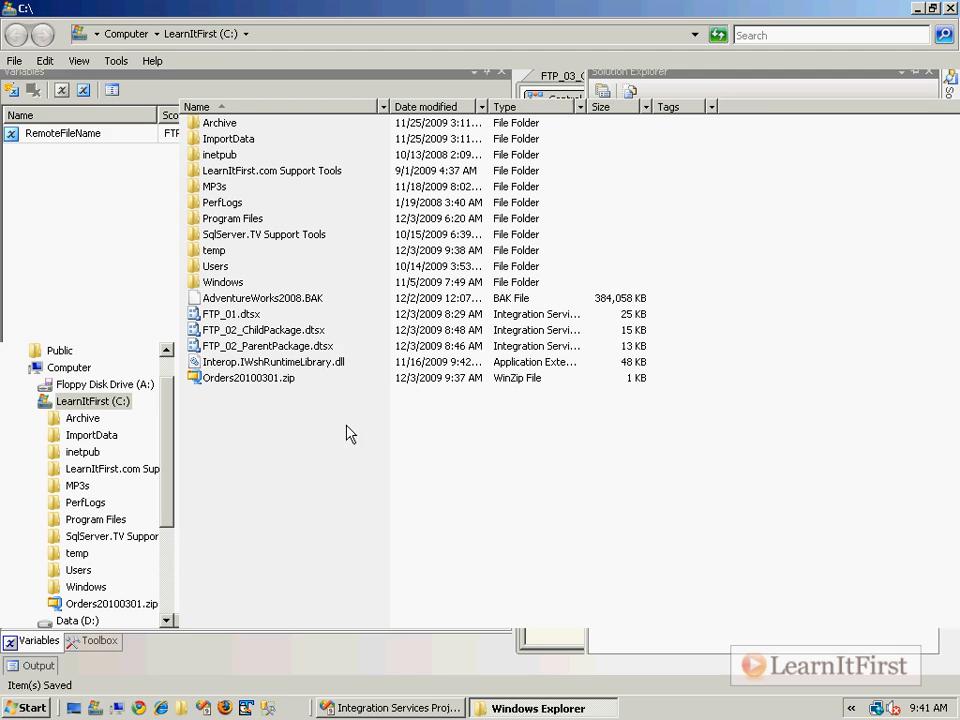
right_click(290, 380)
left_click(358, 636)
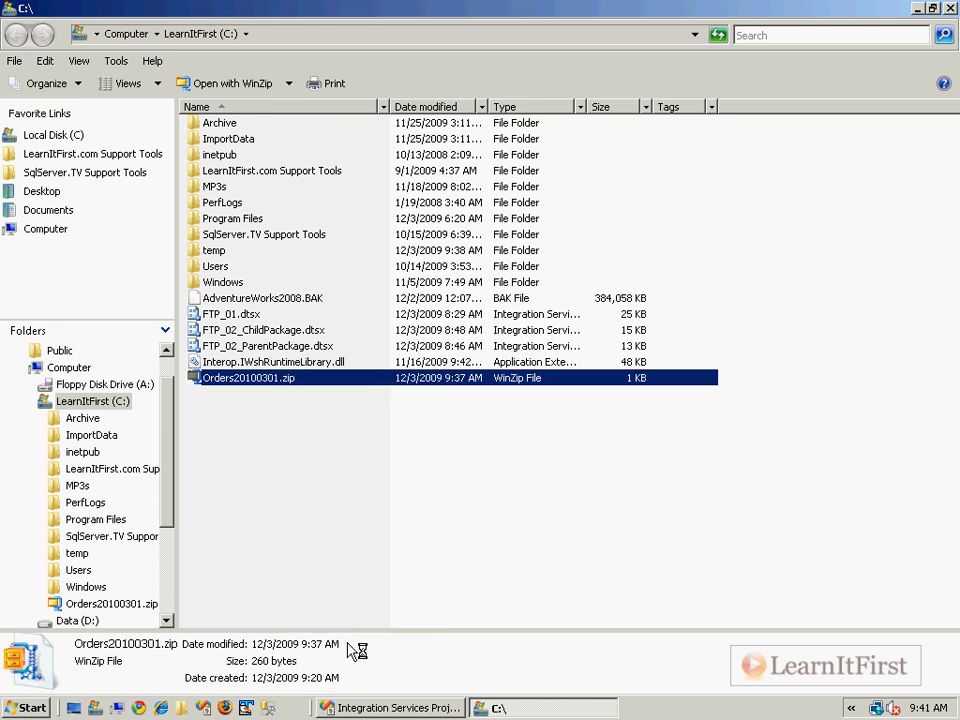
left_click(553, 429)
Switch back to Visual Studio and execute the package FTP_03_ParentPackage.dtsx
left_click(390, 708)
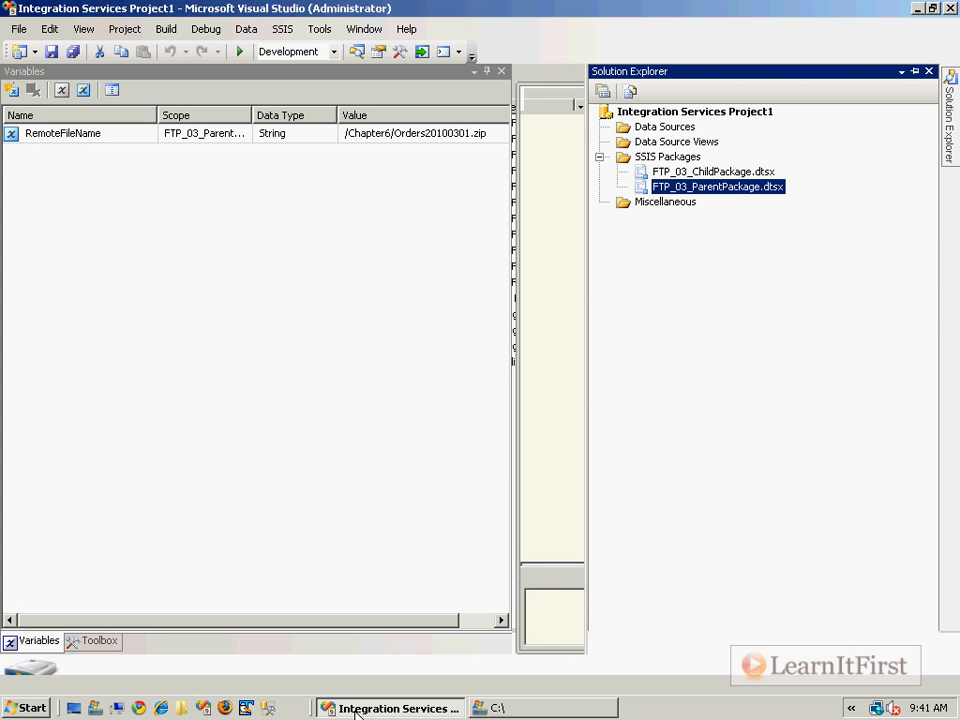
right_click(745, 189)
left_click(787, 225)
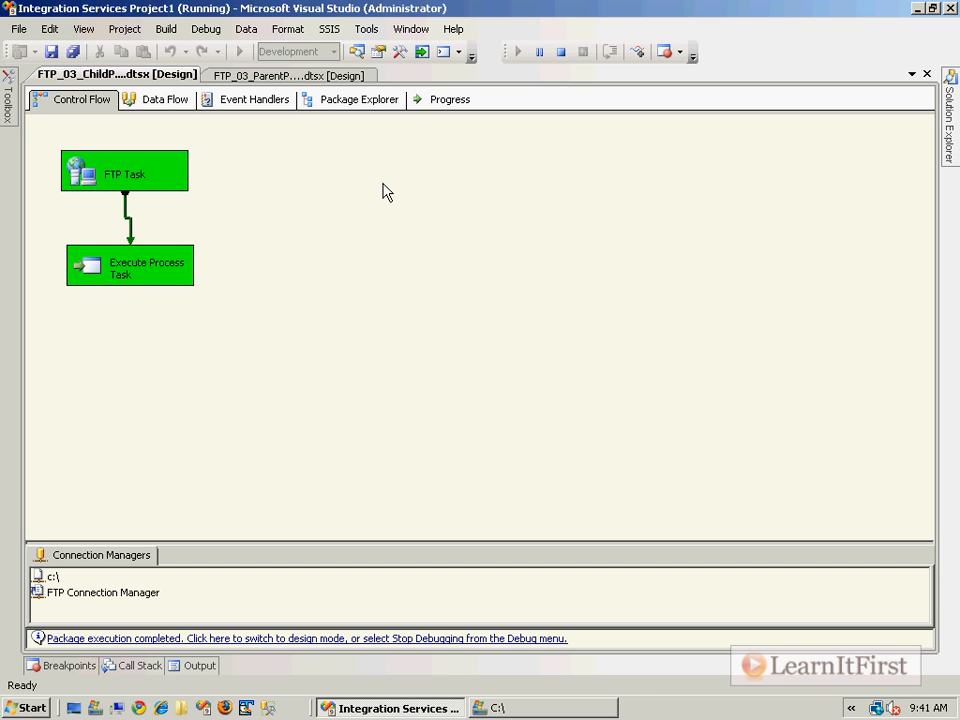
Return the package to design mode and set the Execute Process Task's WindowStyle to Hidden
left_click(446, 638)
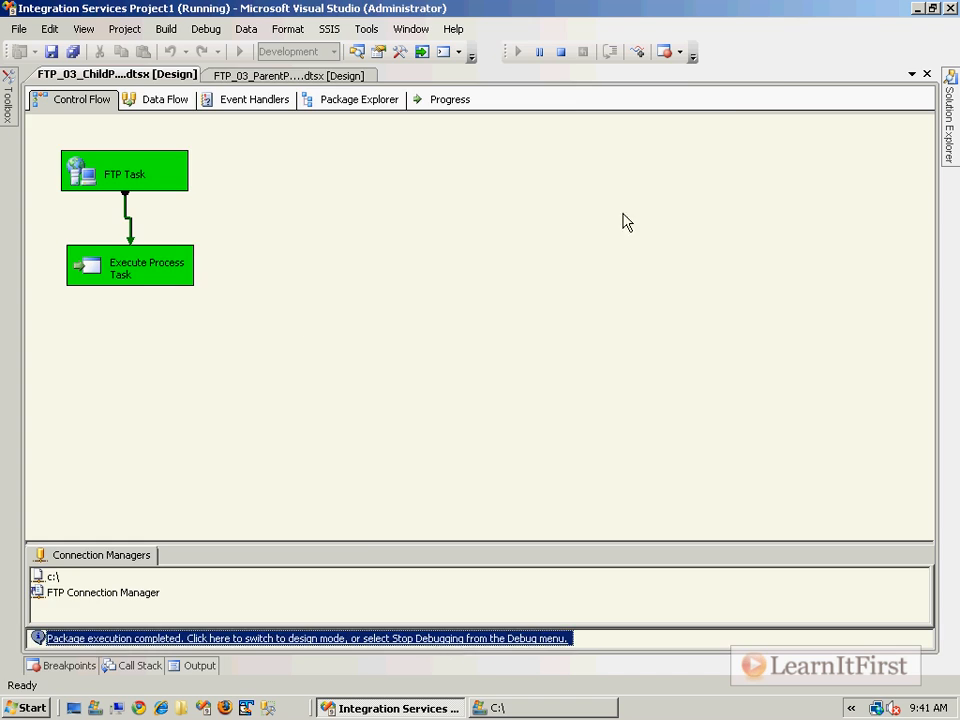
double_click(587, 276)
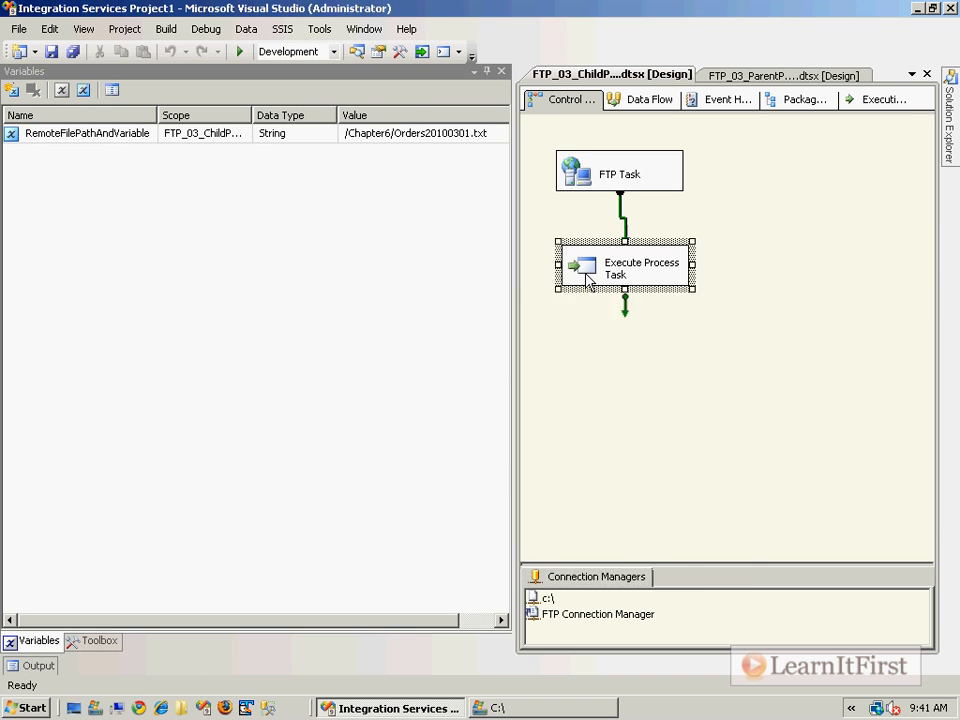
left_click(268, 209)
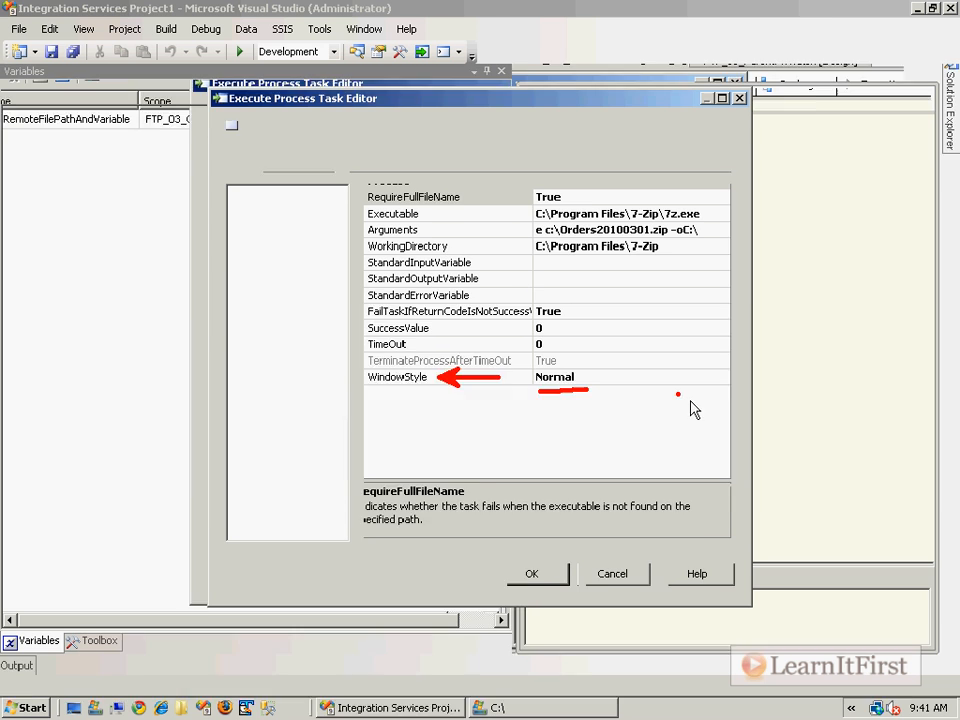
left_click(918, 346)
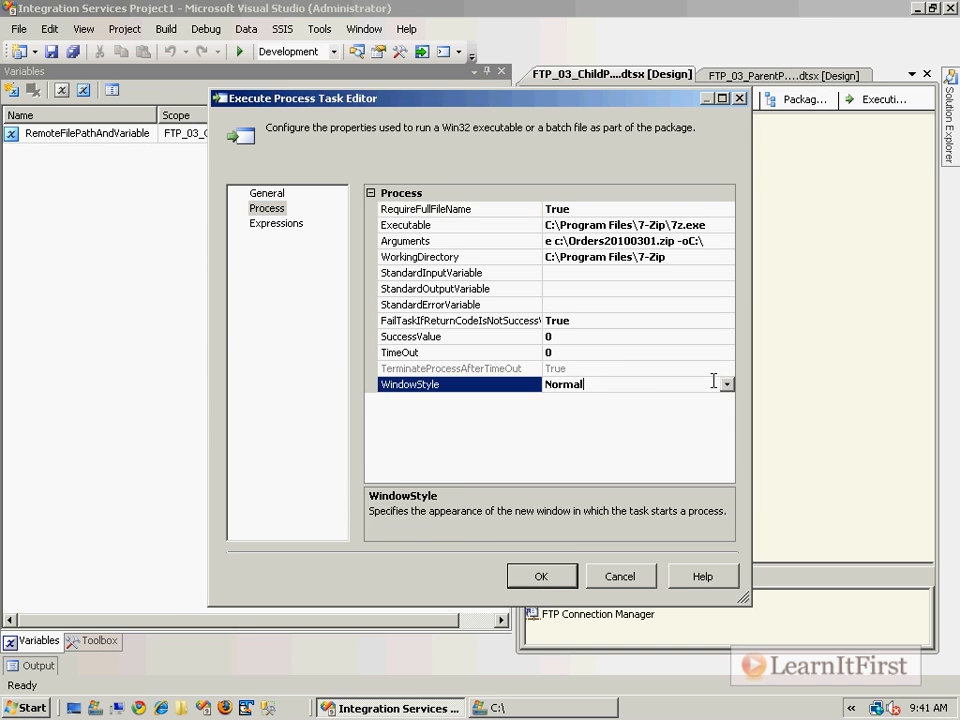
left_click(946, 352)
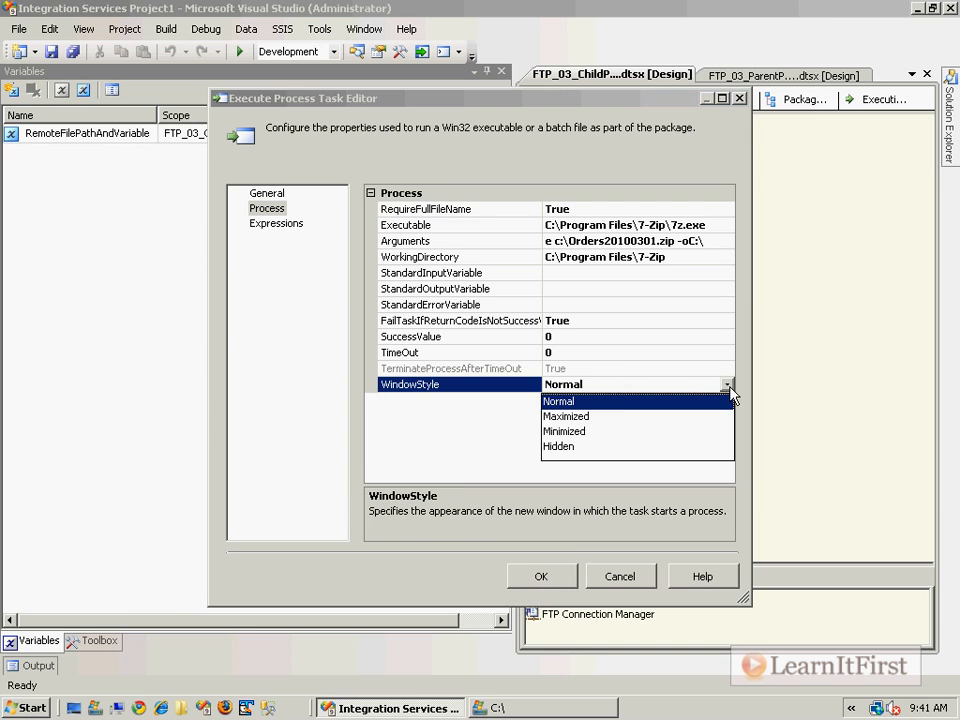
left_click(569, 447)
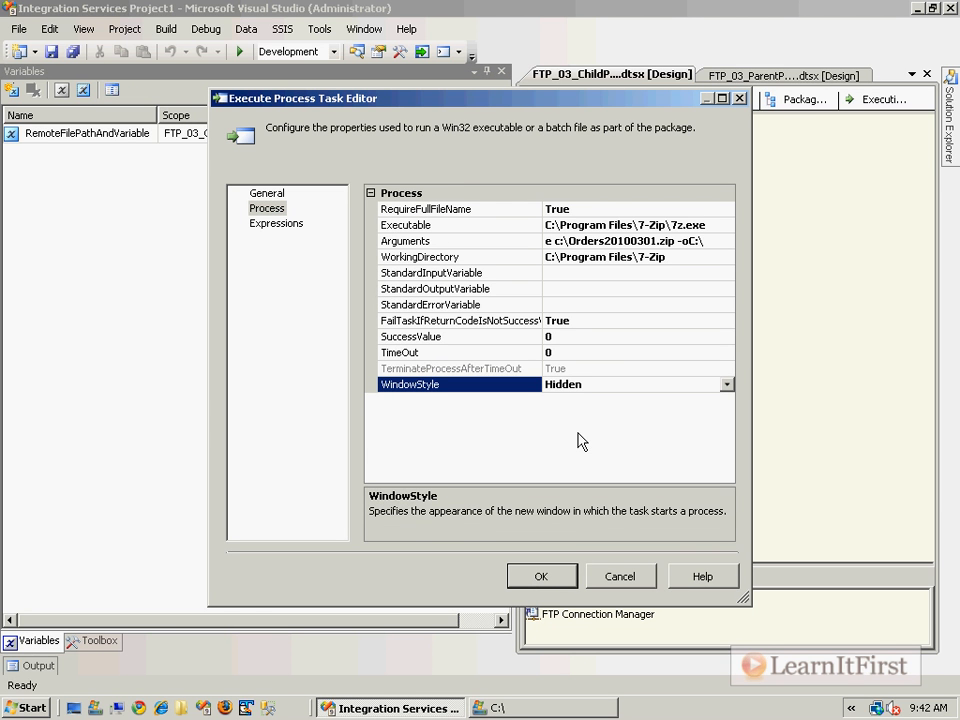
left_click(541, 576)
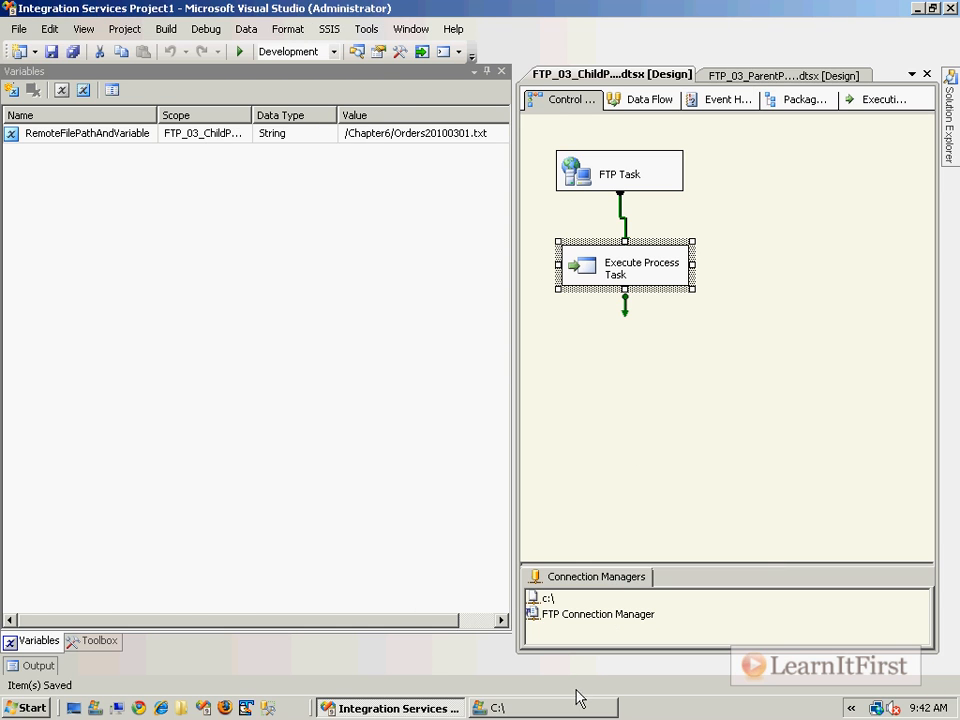
Switch to the C: drive folder window and check for the downloaded Orders20100301.zip and the extracted Orders20100301.txt
key("alt+Tab")
left_click(290, 425)
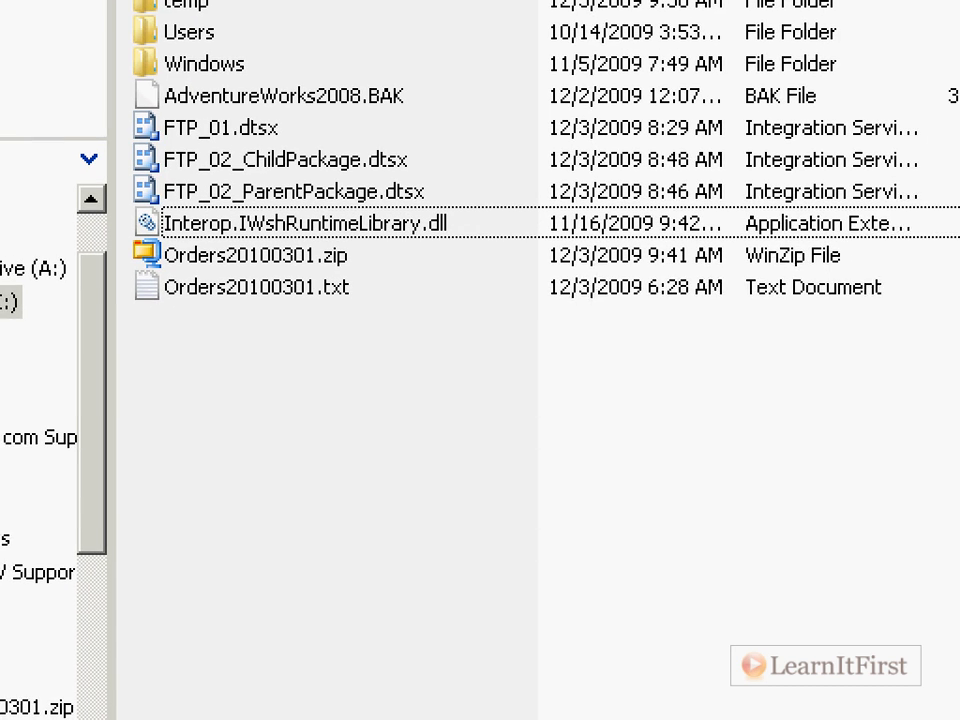
left_click_drag(367, 258, 410, 254)
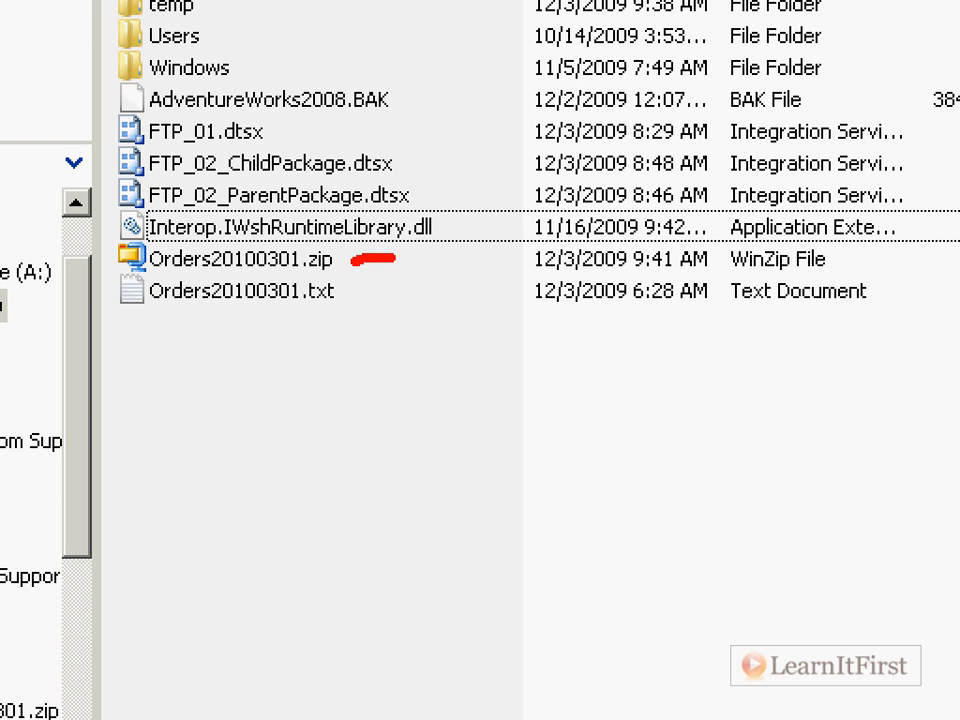
left_click_drag(353, 294, 437, 297)
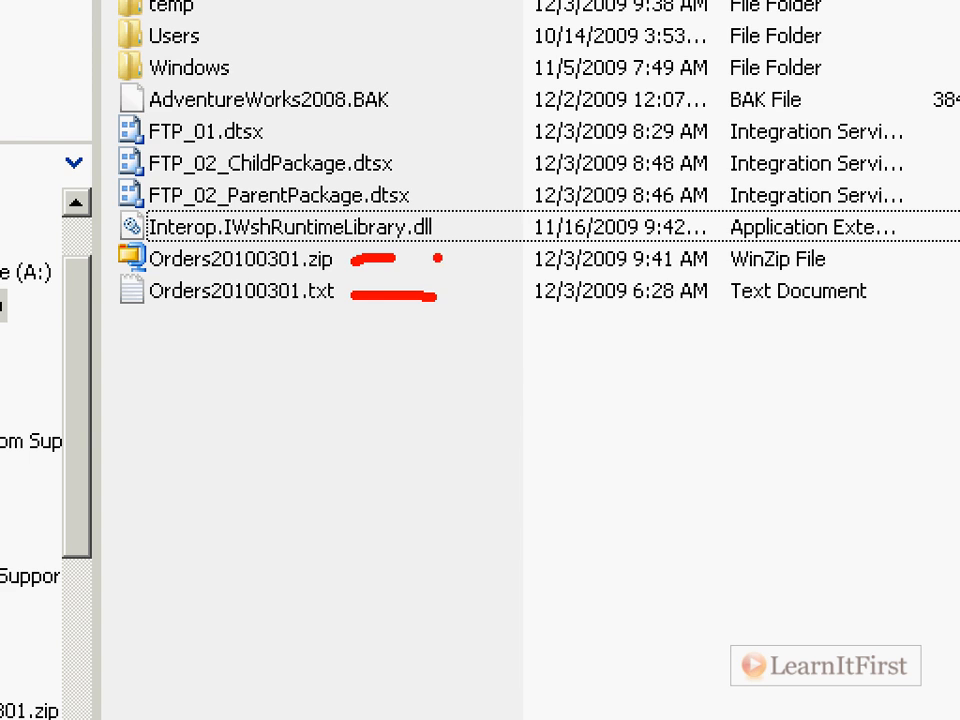
key("Escape")
Switch back to Visual Studio and review the Arguments value in the Execute Process Task's process settings
left_click(409, 708)
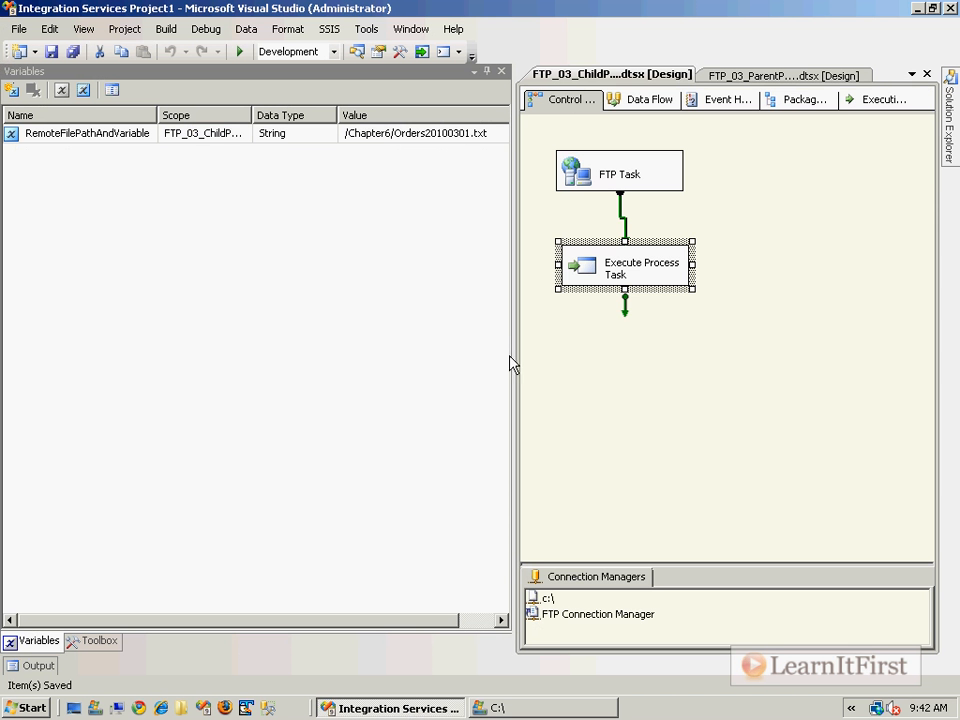
double_click(586, 273)
left_click(292, 208)
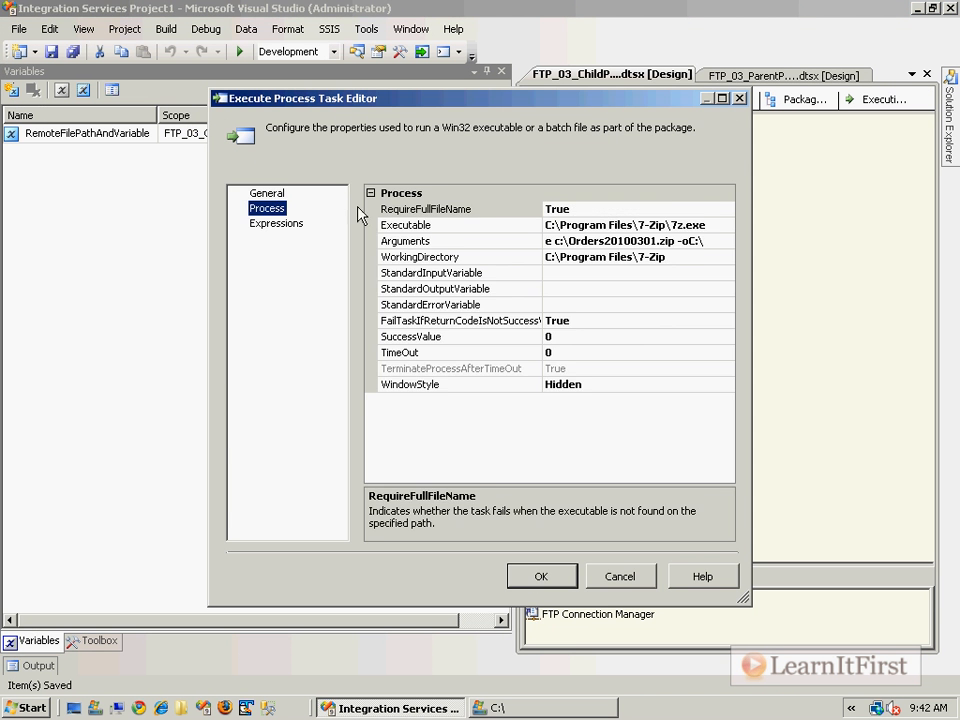
key("ctrl+1")
left_click_drag(433, 346, 680, 341)
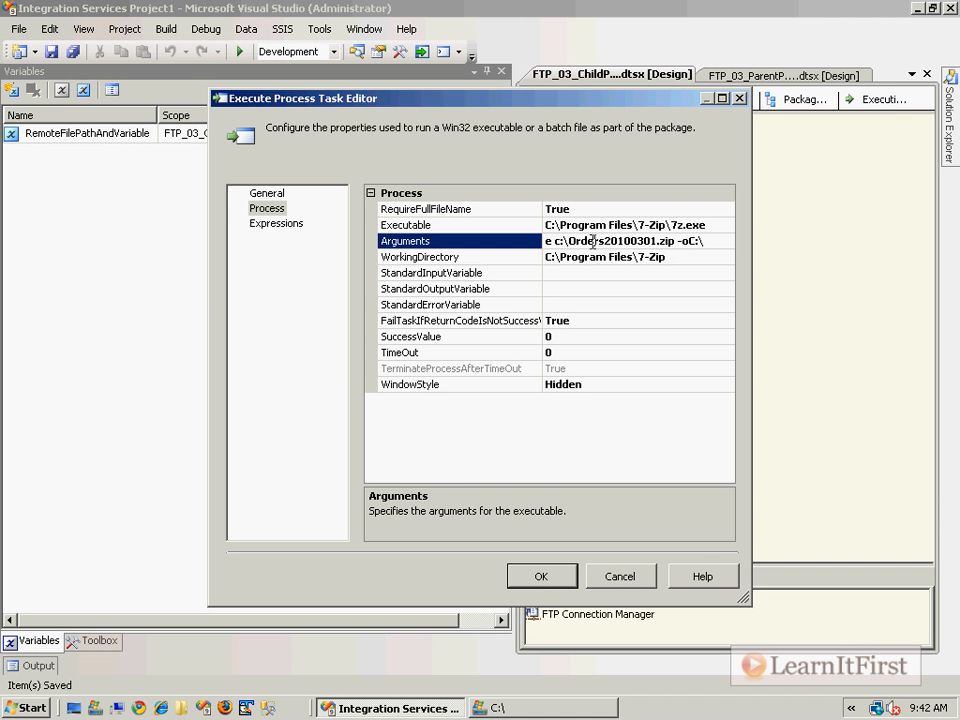
left_click(590, 326)
left_click(541, 576)
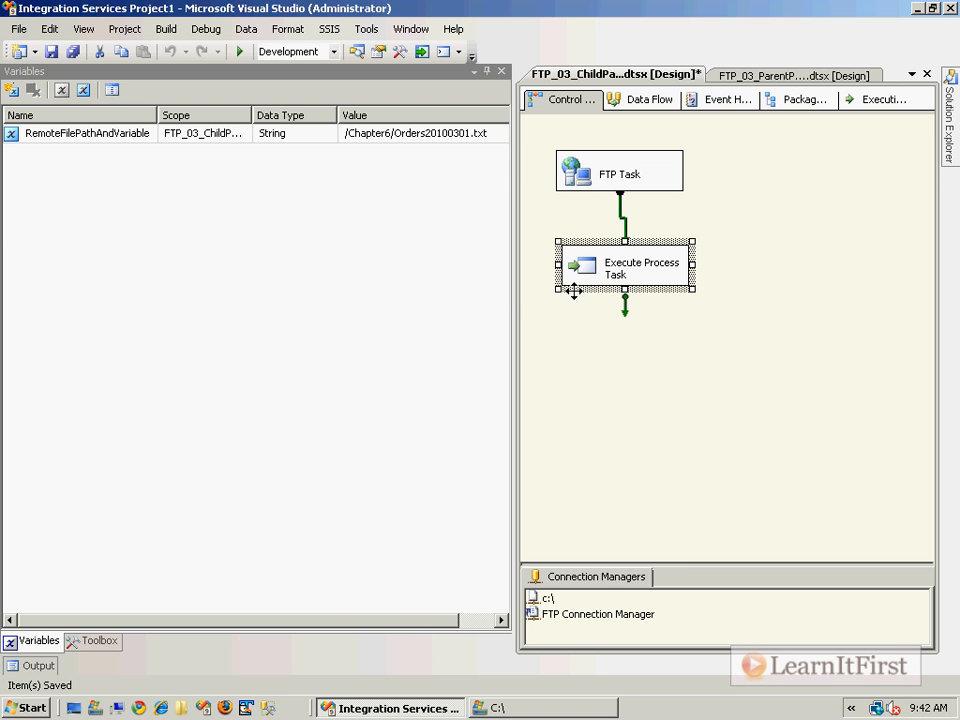
Add a property expression for Arguments on the Execute Process Task and open it in the Expression Builder
key("F4")
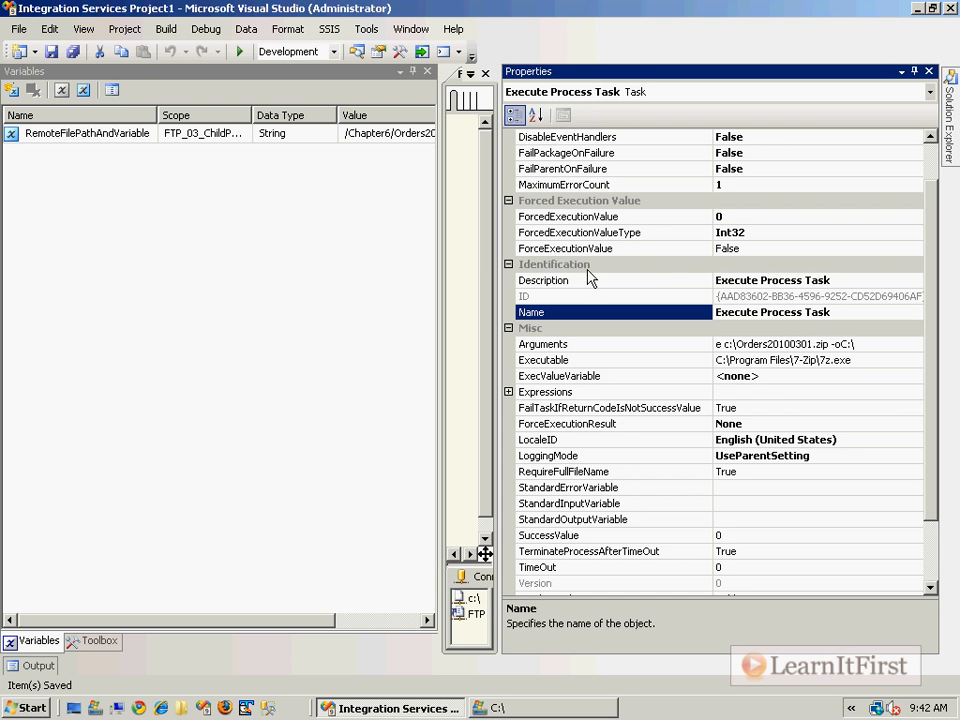
left_click(645, 391)
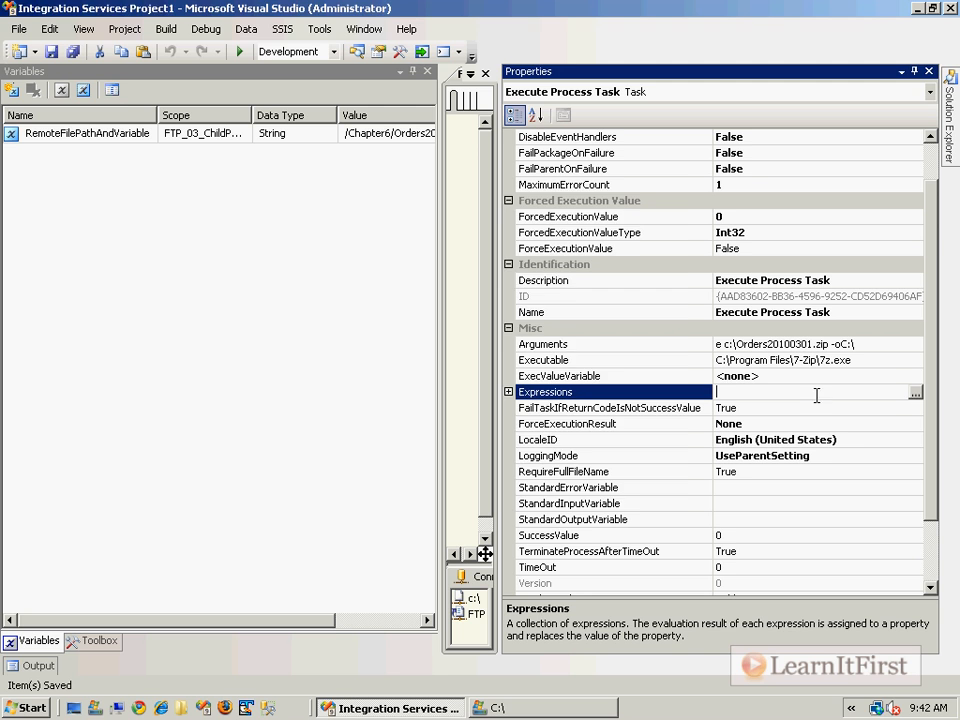
left_click(916, 394)
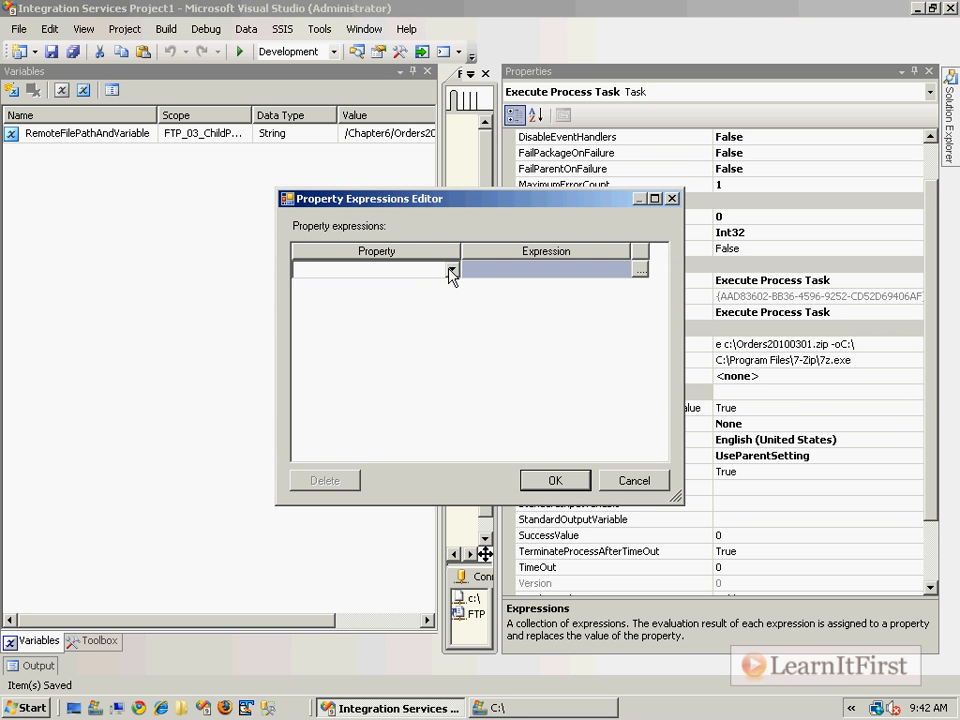
left_click(451, 269)
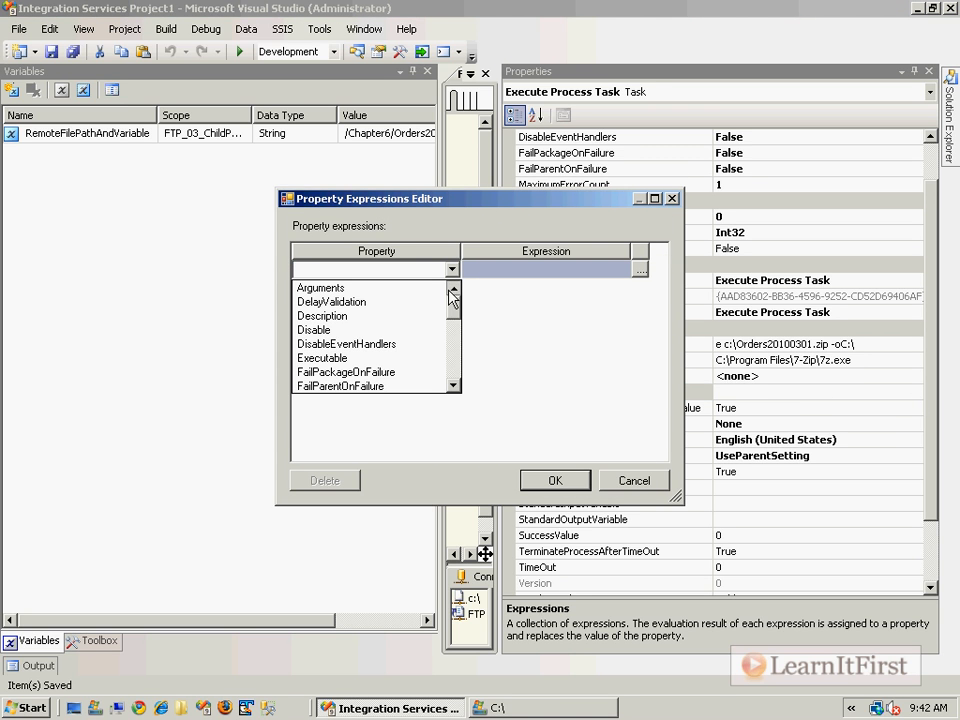
left_click(362, 288)
left_click(639, 270)
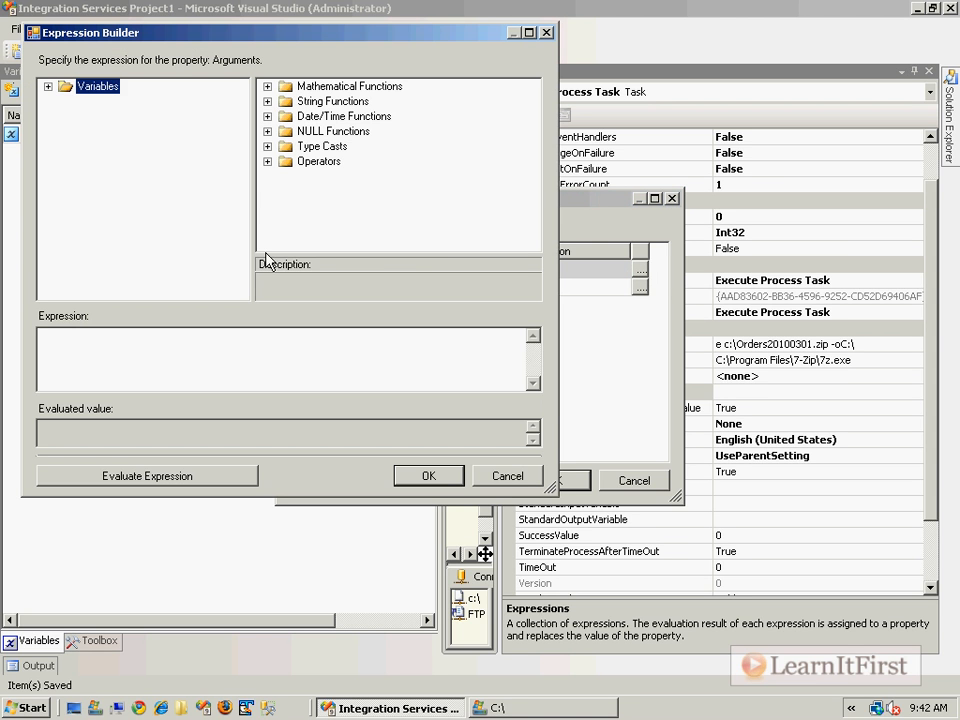
Begin the Arguments expression with "e " + and expand the list of available variables
type("e")
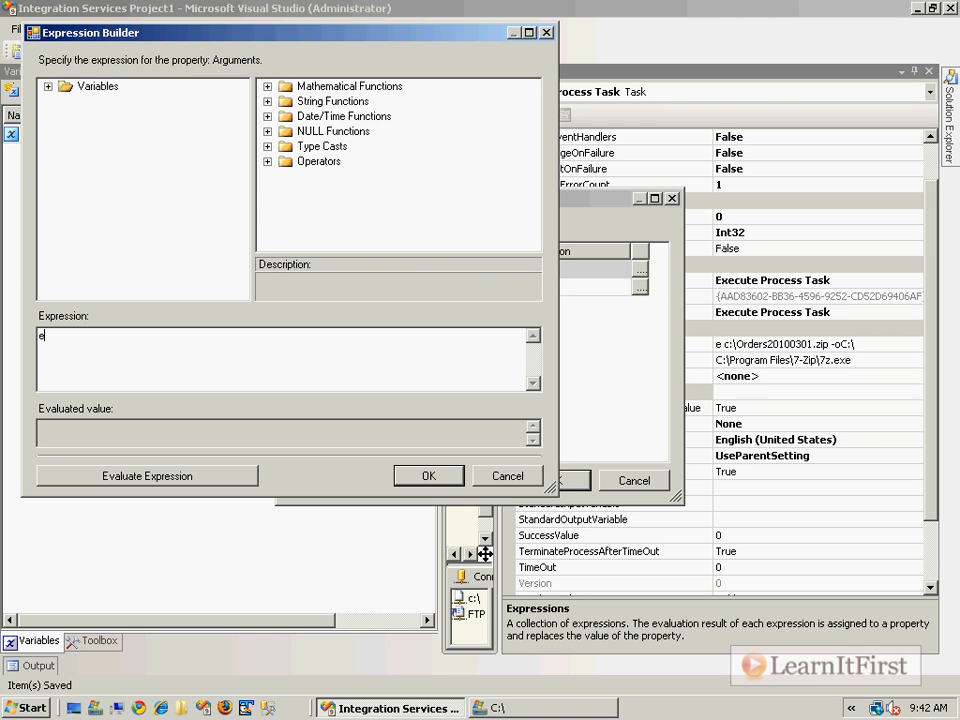
key("BackSpace")
type("\"e \" +")
left_click(64, 90)
left_click(48, 87)
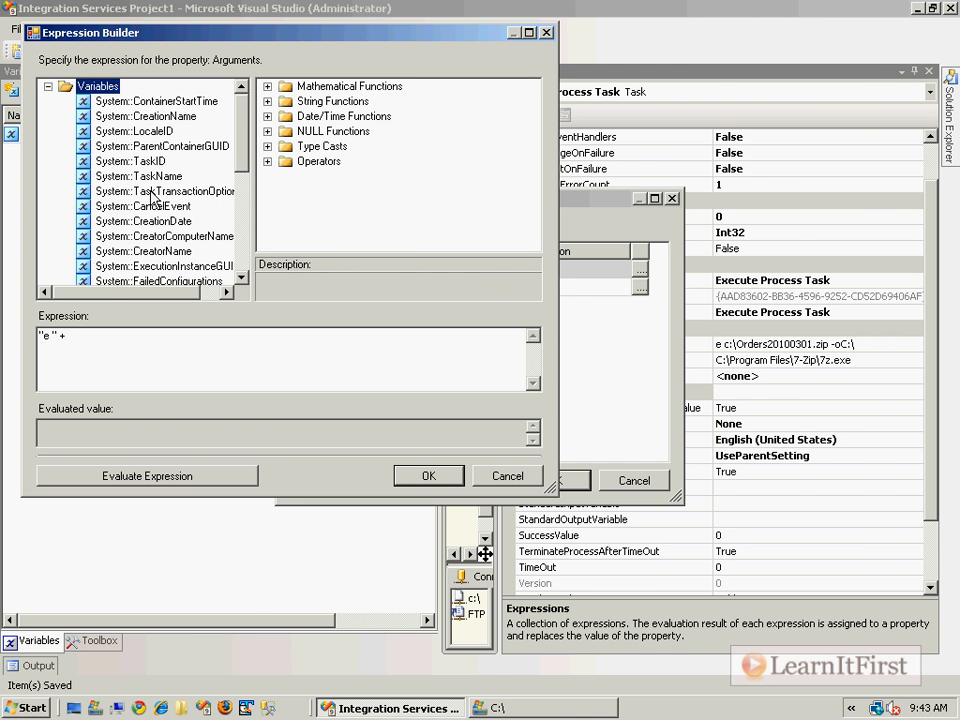